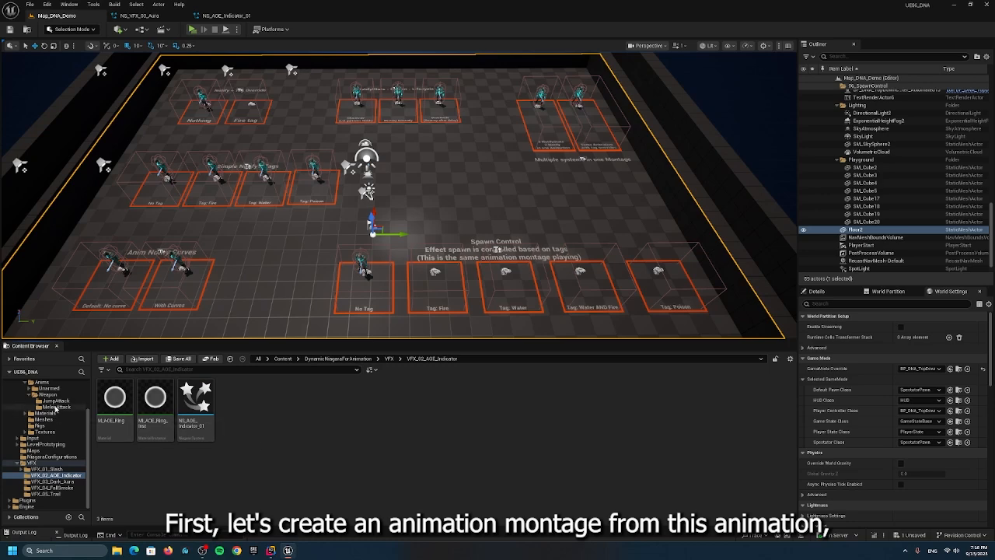
# Step: Create an animation montage named AM_AnimNotifyStateExample from the jump attack sequence in the JumpAttack folder
pyautogui.click(55, 402)
pyautogui.click(237, 436)
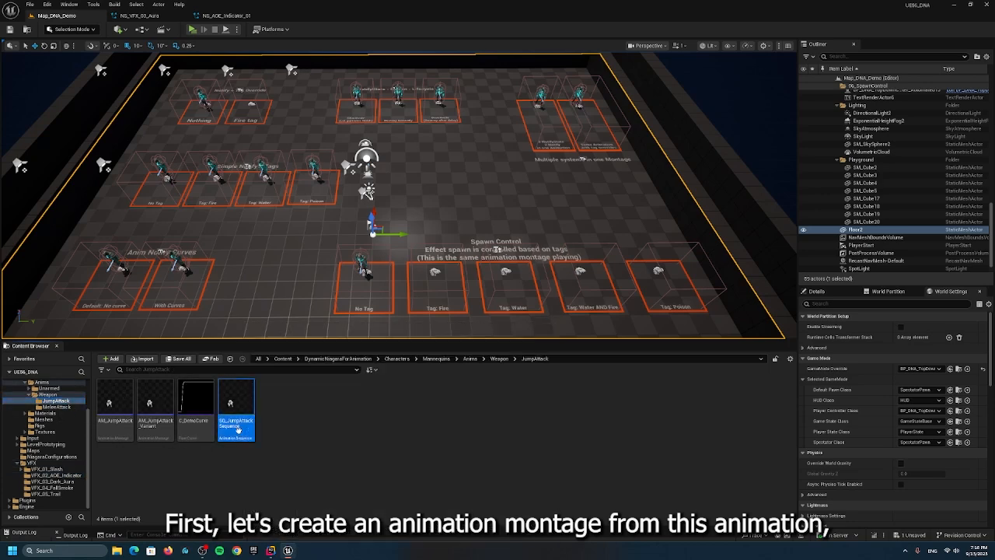
pyautogui.rightClick(236, 436)
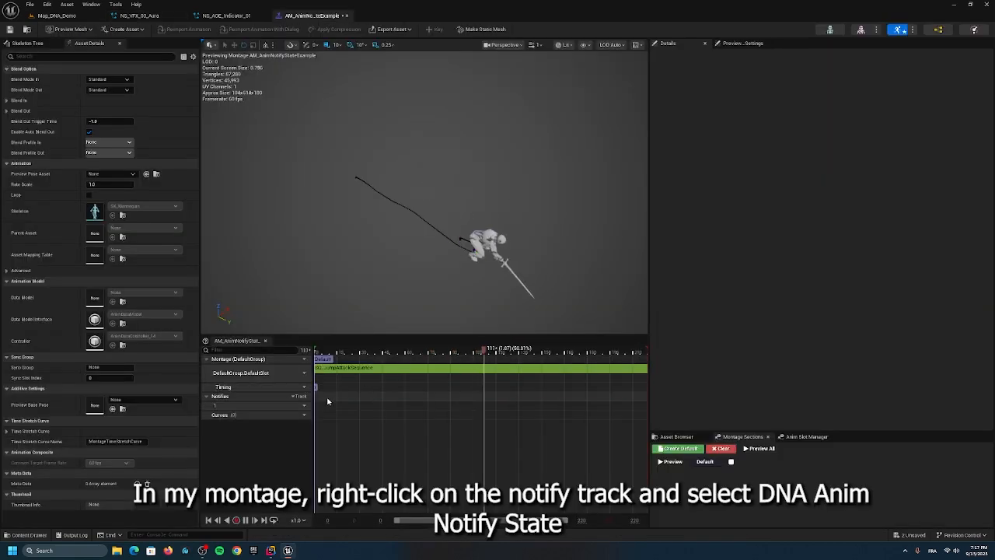
# Step: Add a DNA Anim Notify State to the montage's notify track near the start of the animation
pyautogui.rightClick(346, 405)
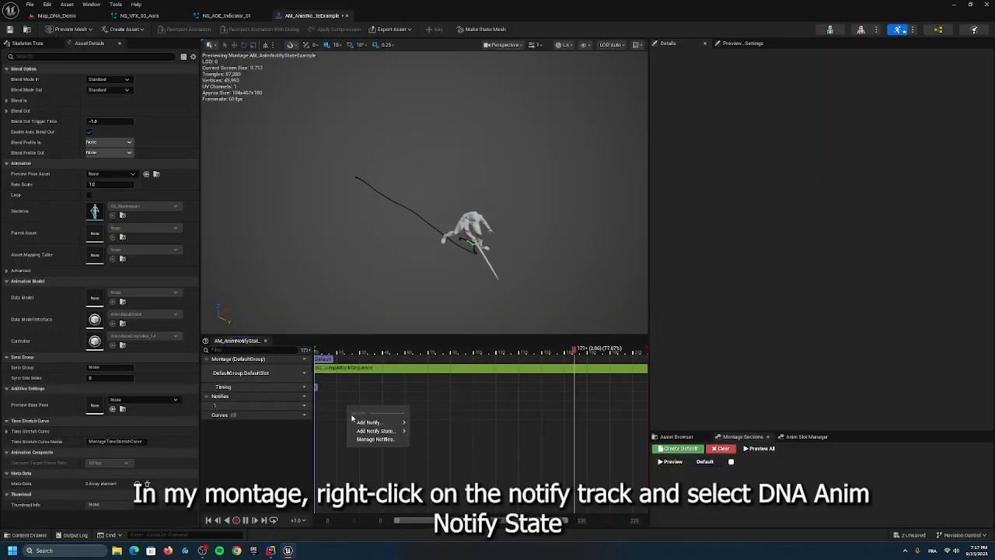
pyautogui.moveTo(379, 432)
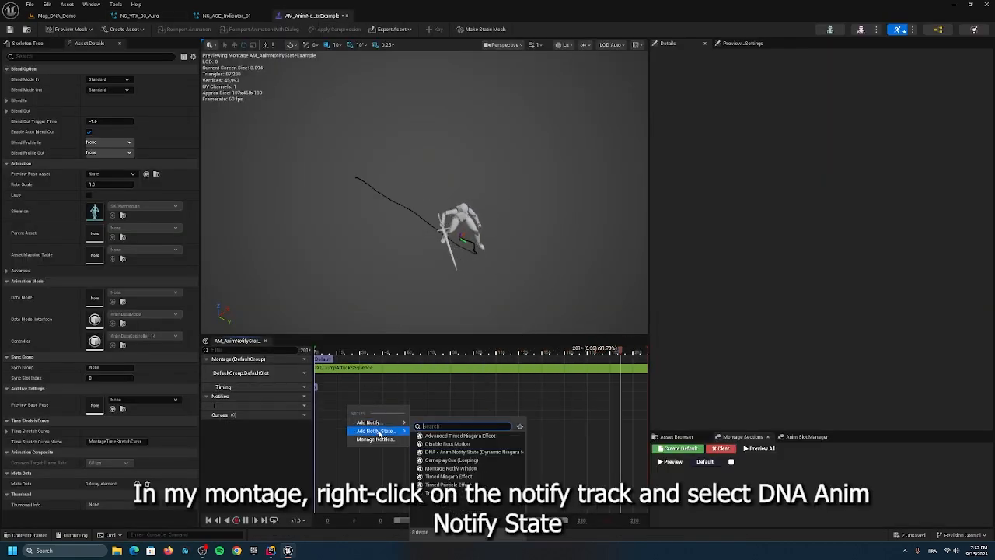
pyautogui.click(457, 452)
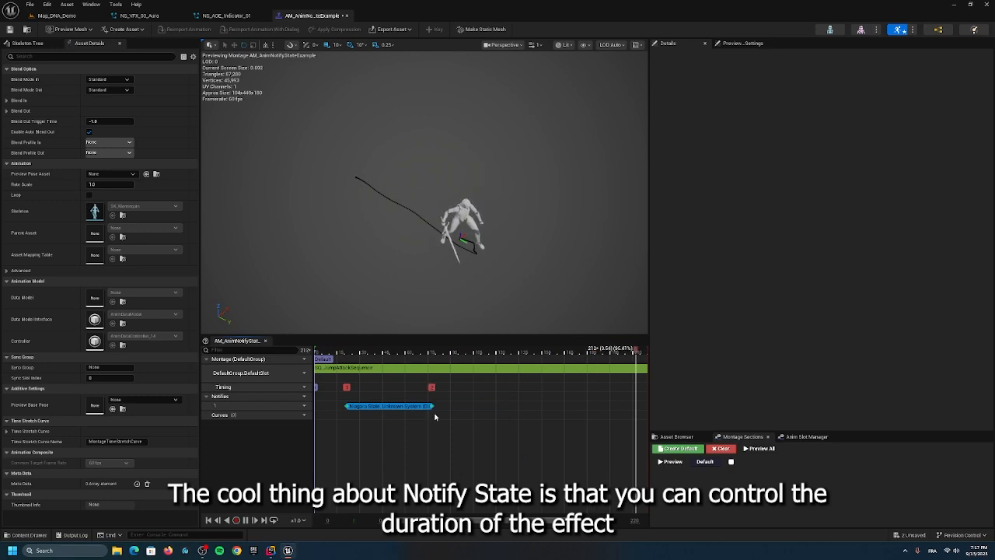
# Step: Give the new notify state the custom name Aura and assign NS_VFX_03_Aura as its Niagara system
pyautogui.click(458, 407)
pyautogui.click(798, 97)
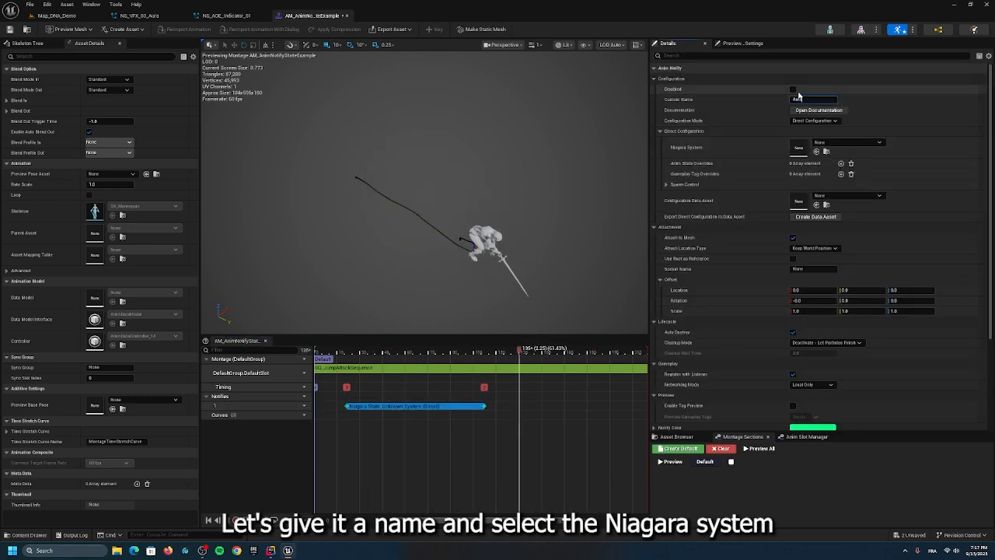
pyautogui.click(845, 142)
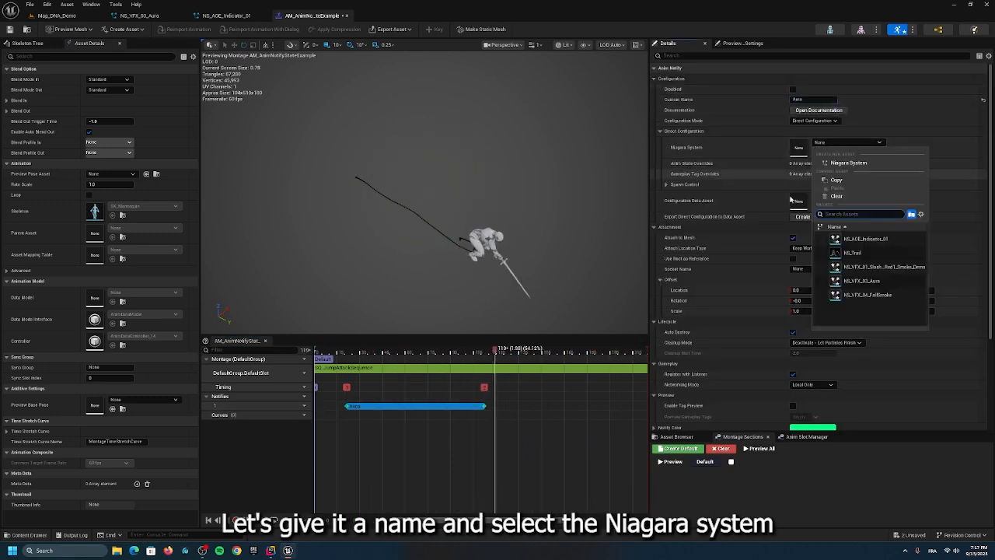
pyautogui.click(863, 281)
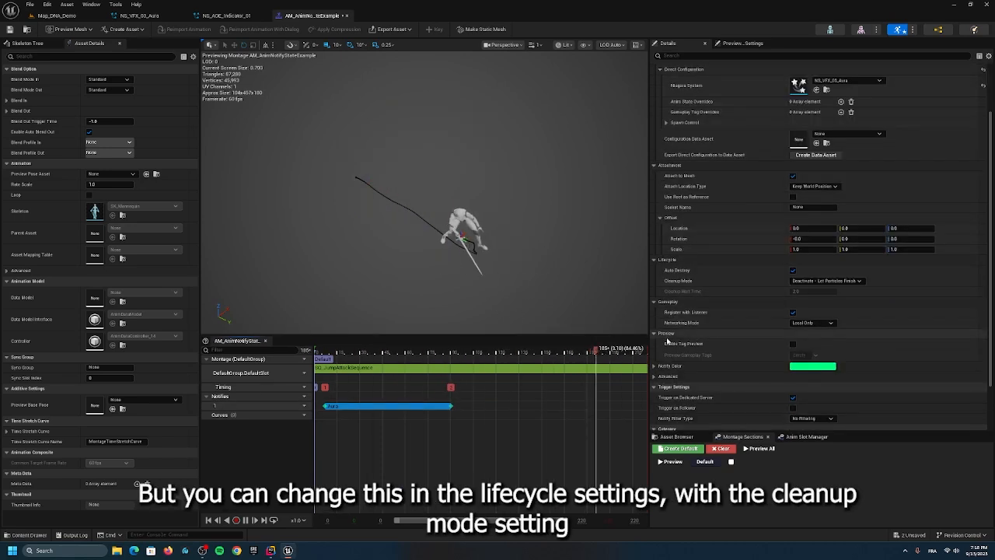
# Step: Try the Immediate - Destroy Instantly cleanup mode in the Aura notify's lifecycle settings
pyautogui.scroll(-2, 662, 296)
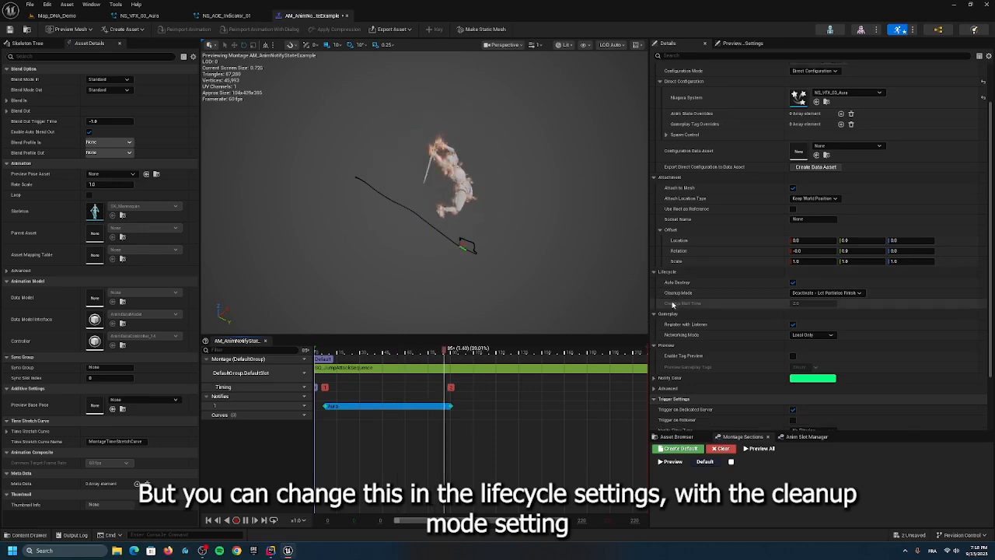
pyautogui.moveTo(681, 295)
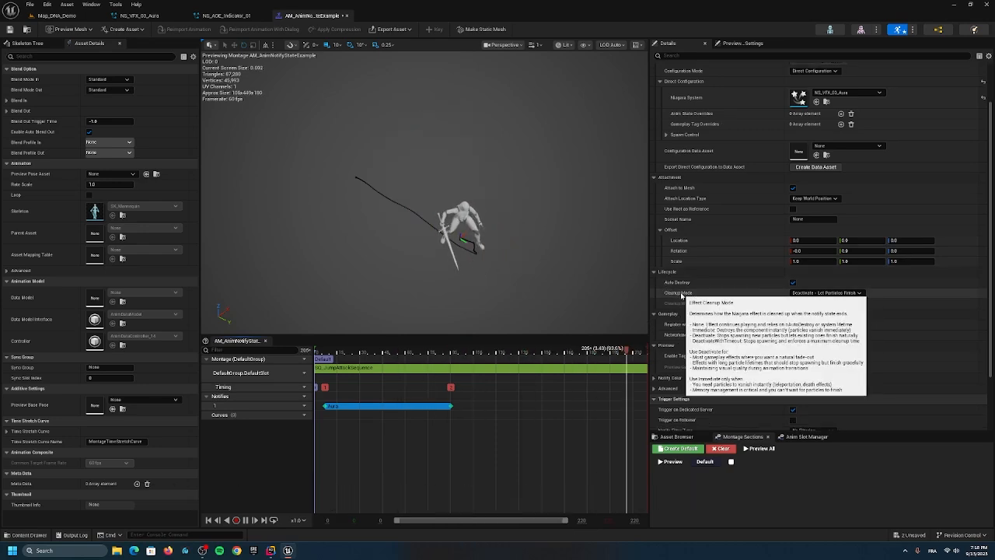
pyautogui.click(806, 293)
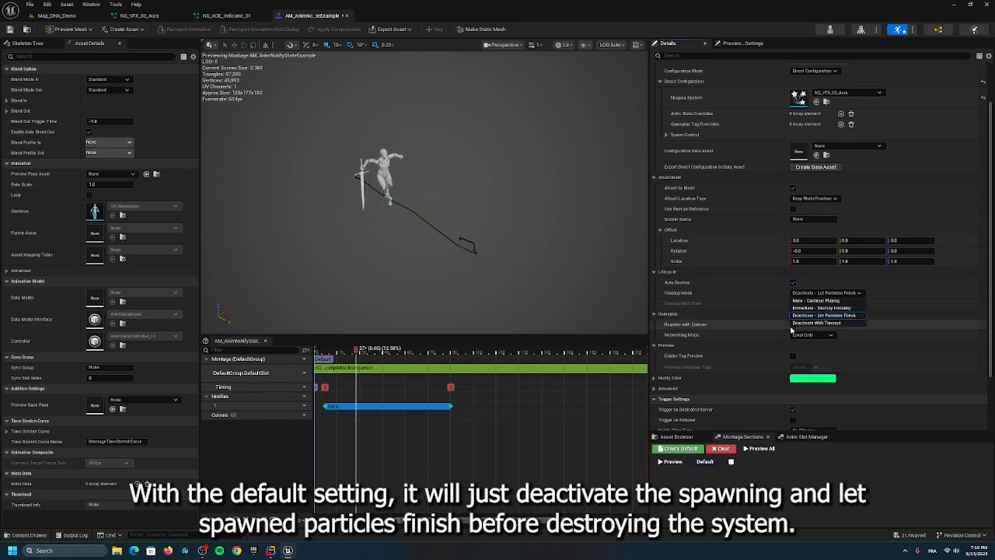
pyautogui.click(818, 307)
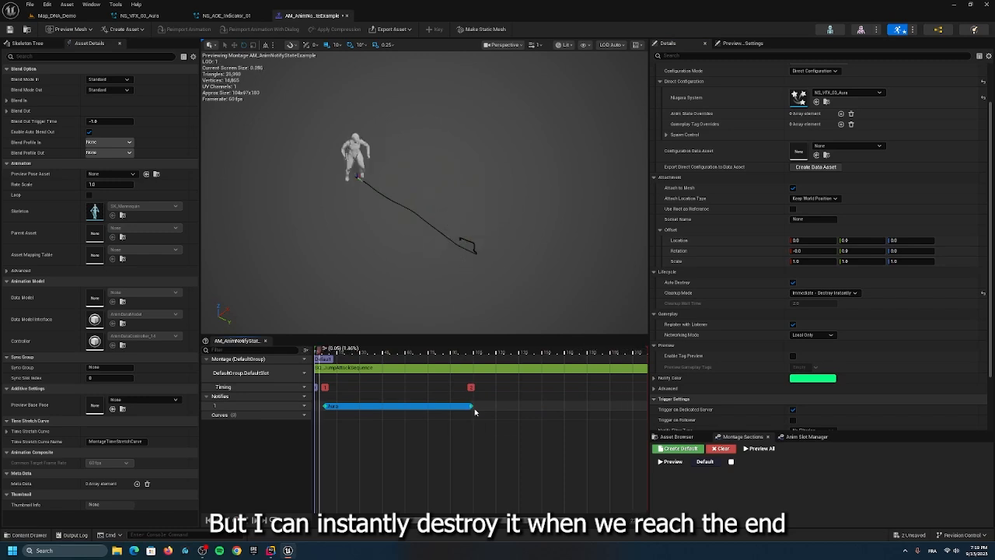
# Step: Try the Deactivate With Timeout cleanup mode with a wait time of 1, and return to Deactivate - Let Particles Finish
pyautogui.click(820, 293)
pyautogui.click(823, 323)
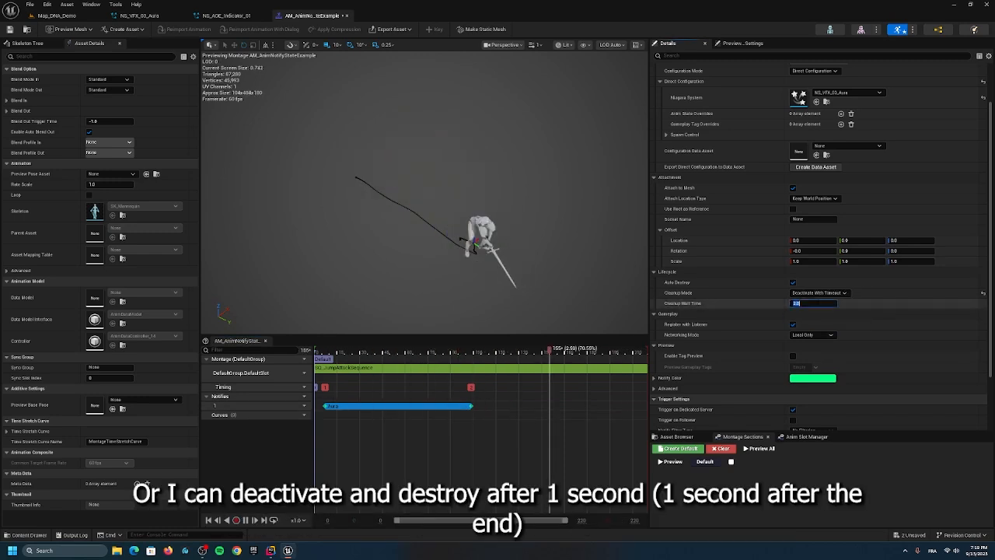
pyautogui.write('1')
pyautogui.press('Return')
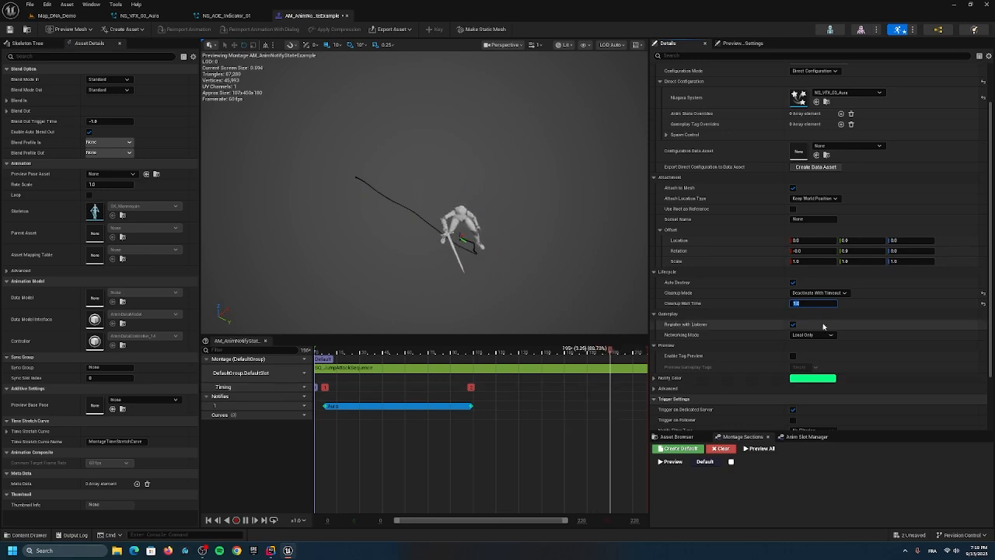
pyautogui.click(819, 292)
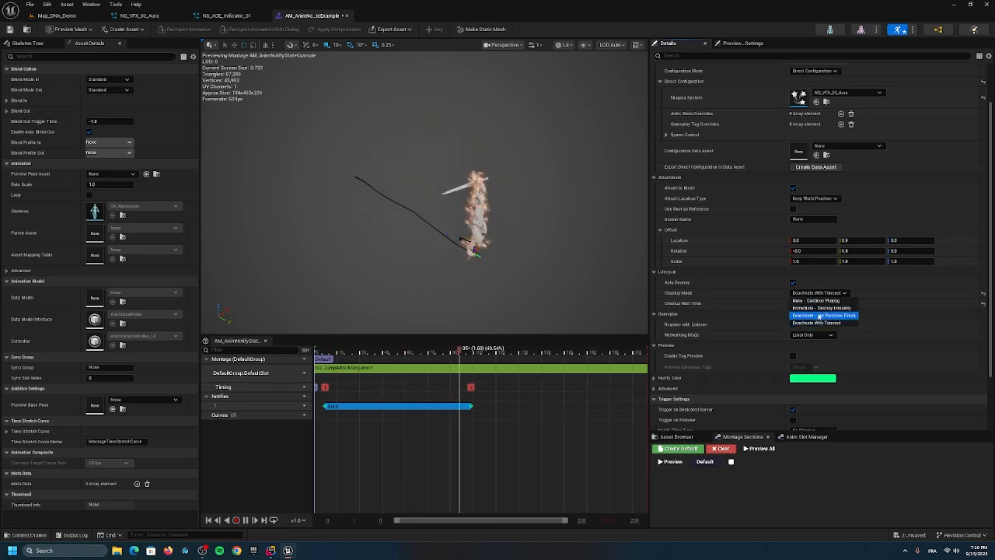
pyautogui.click(819, 317)
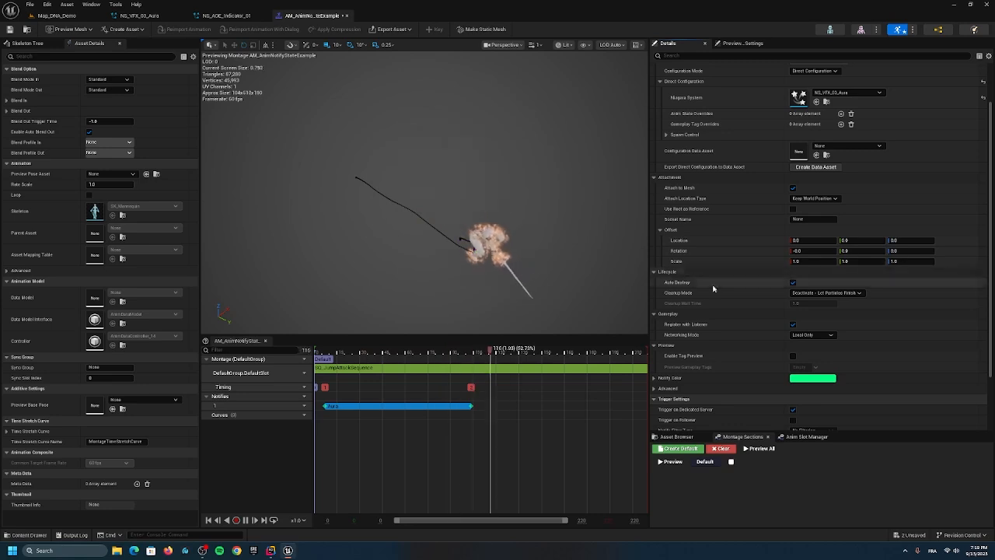
# Step: Set the Aura notify's attach location type to Snap to Target, Including Scale, and use the root as reference
pyautogui.scroll(2, 684, 287)
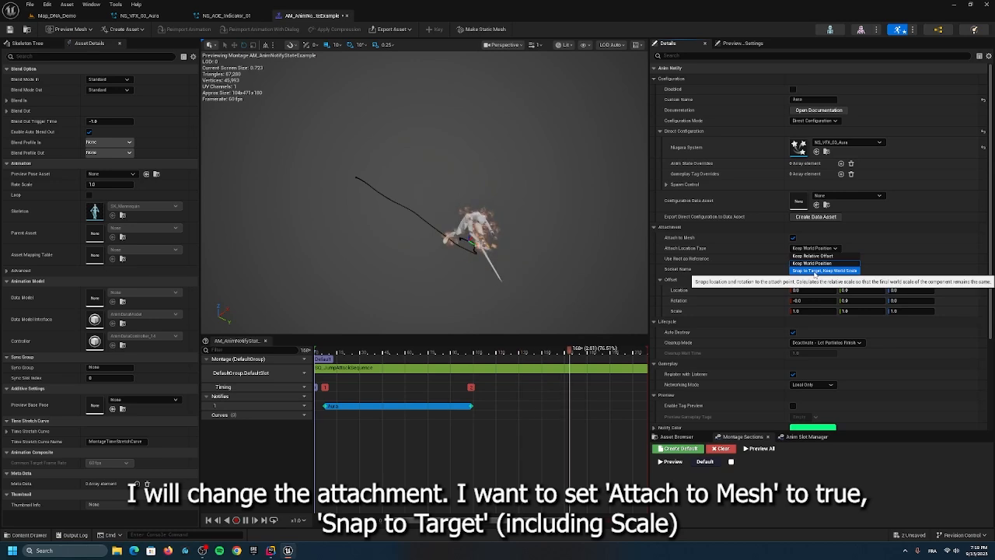
pyautogui.click(817, 277)
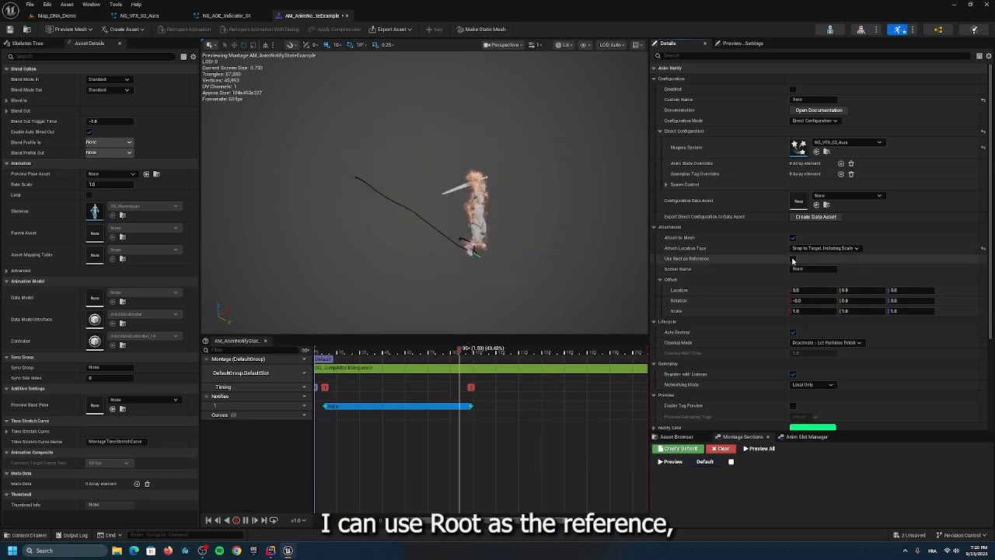
pyautogui.click(792, 258)
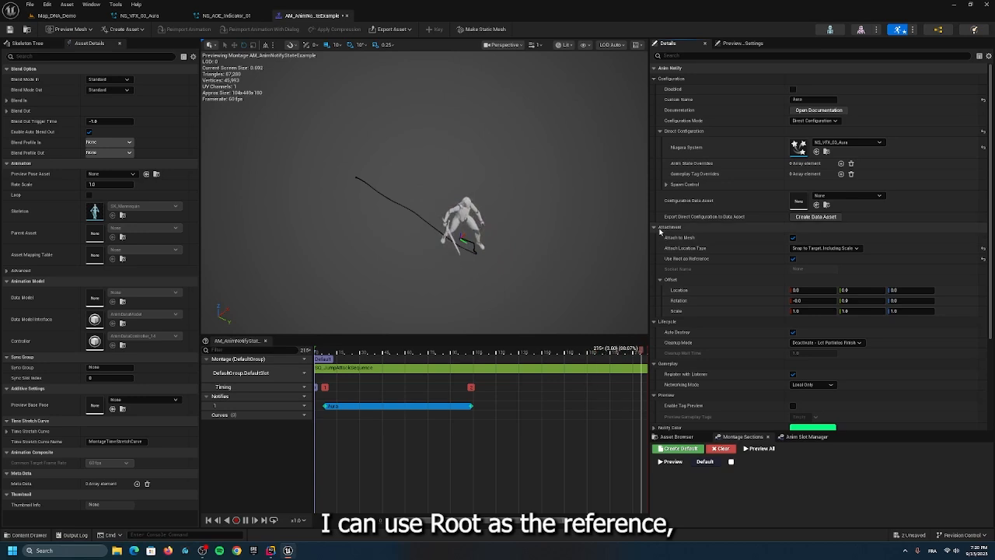
pyautogui.click(661, 227)
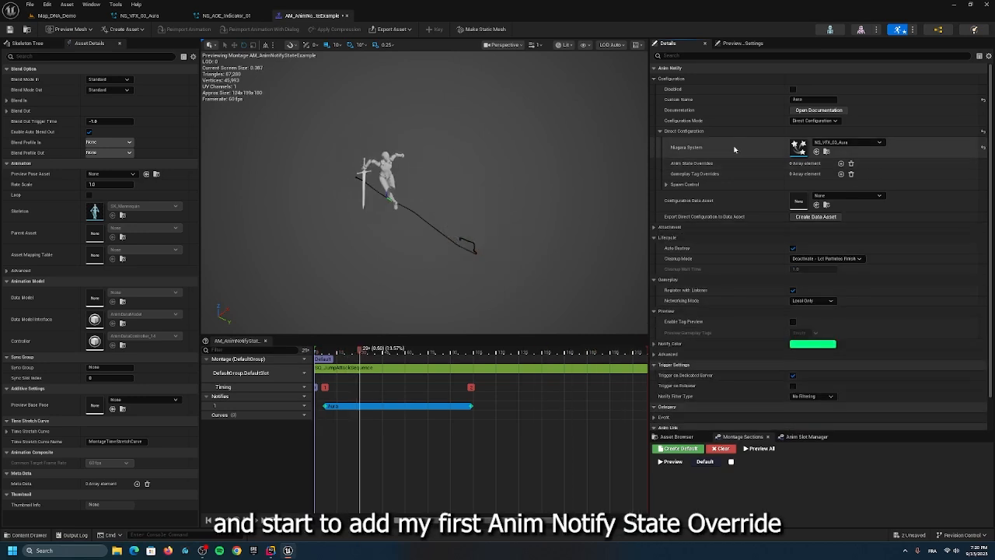
# Step: Add an anim state override for User.Base_Color and set its color value to light blue
pyautogui.click(841, 164)
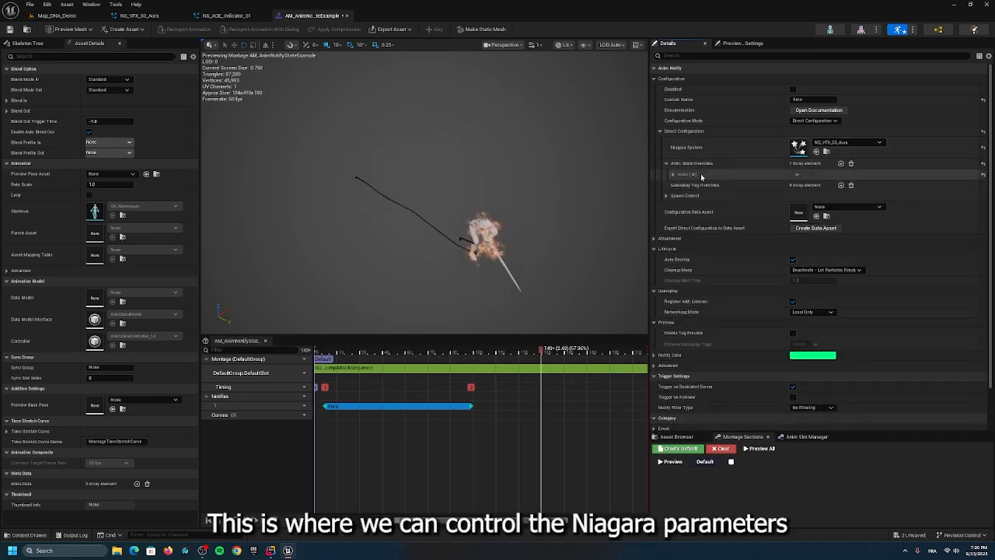
pyautogui.click(673, 174)
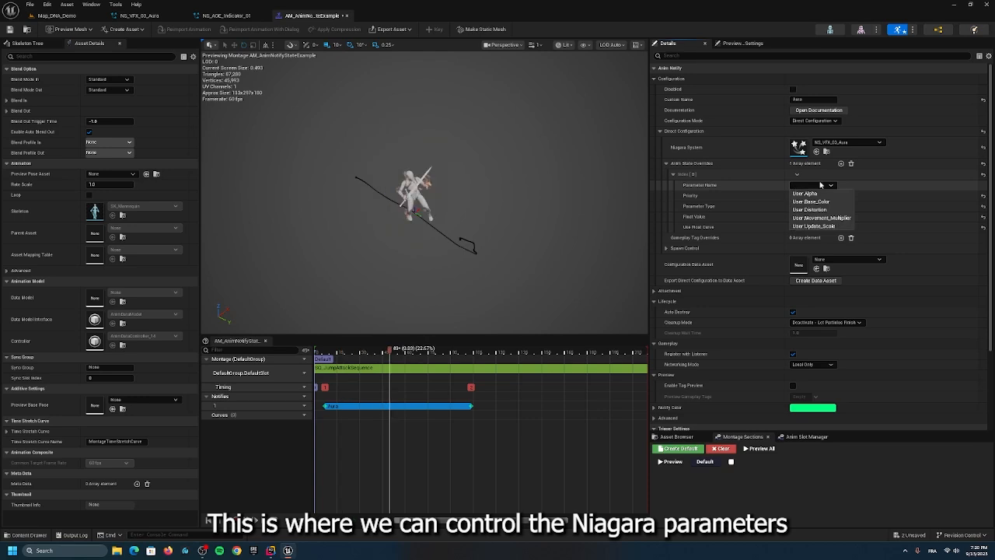
pyautogui.click(823, 202)
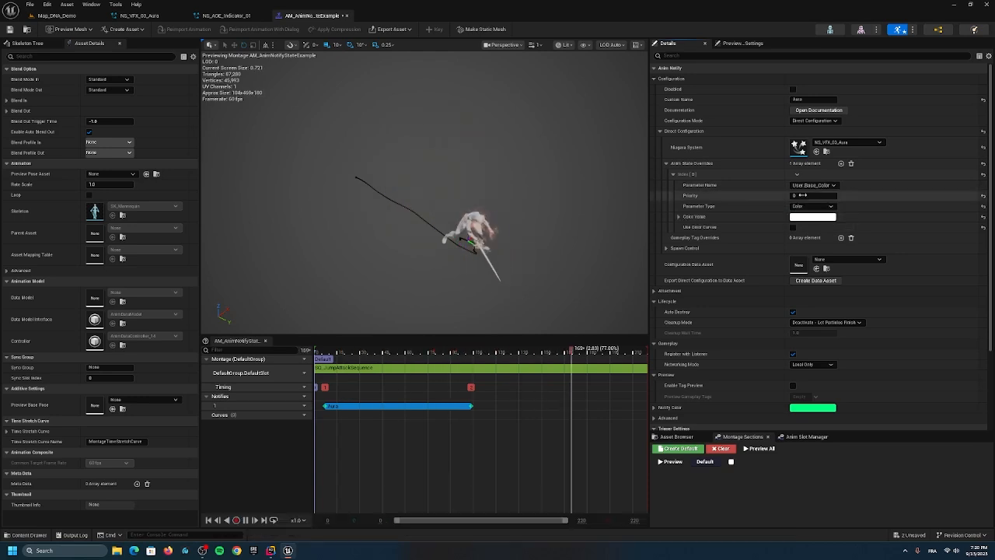
pyautogui.click(813, 217)
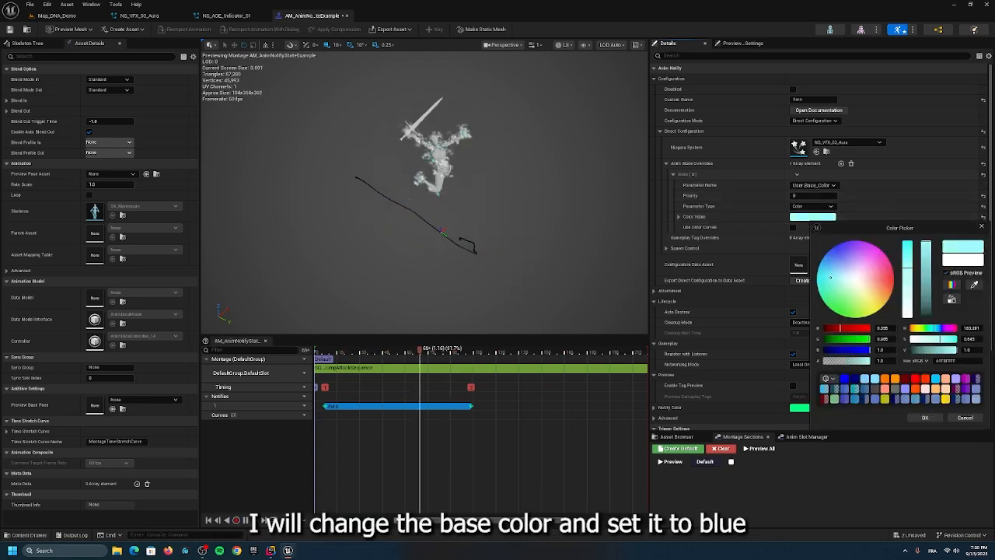
pyautogui.click(924, 419)
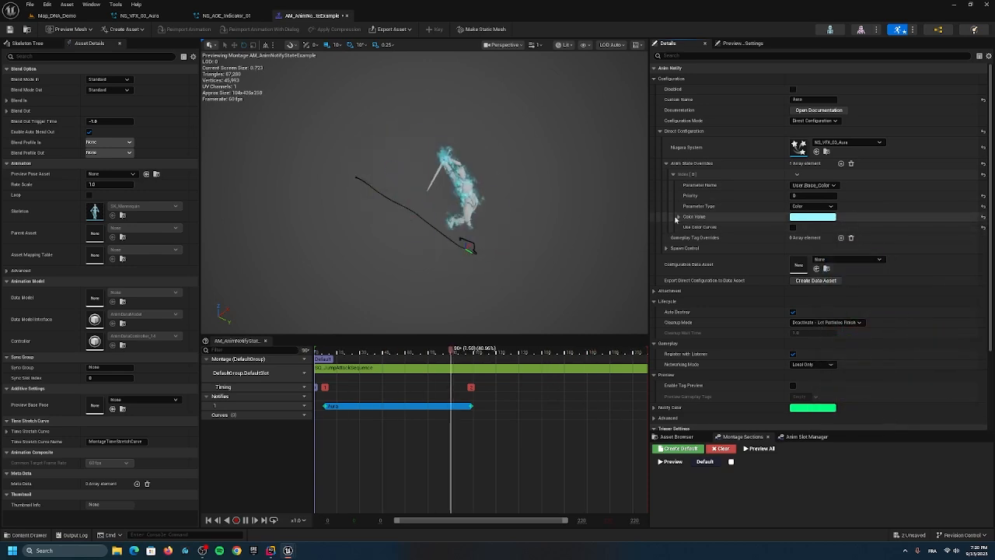
# Step: Add a second anim state override for User.Alpha with a float value of 1.0 and enable its float curve
pyautogui.click(840, 163)
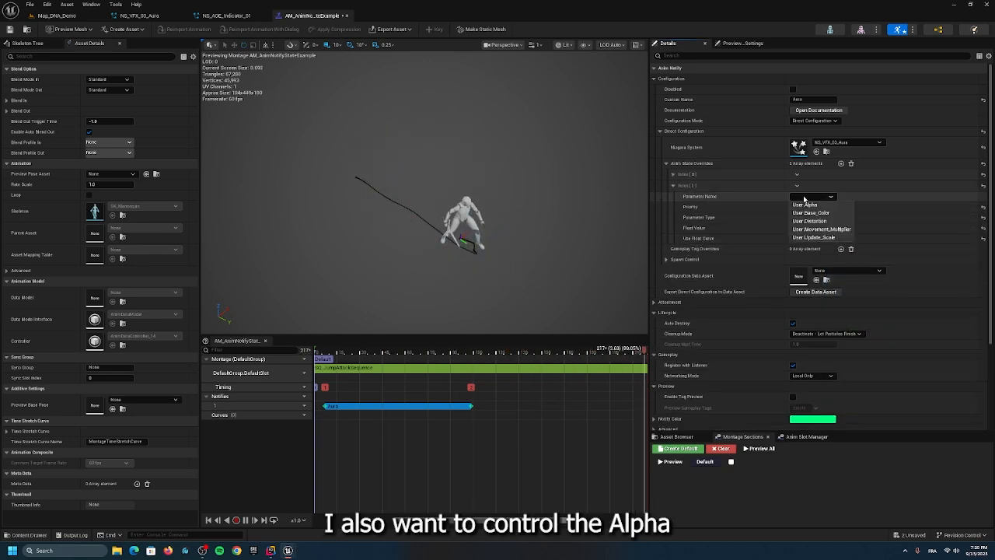
pyautogui.click(813, 196)
pyautogui.click(813, 215)
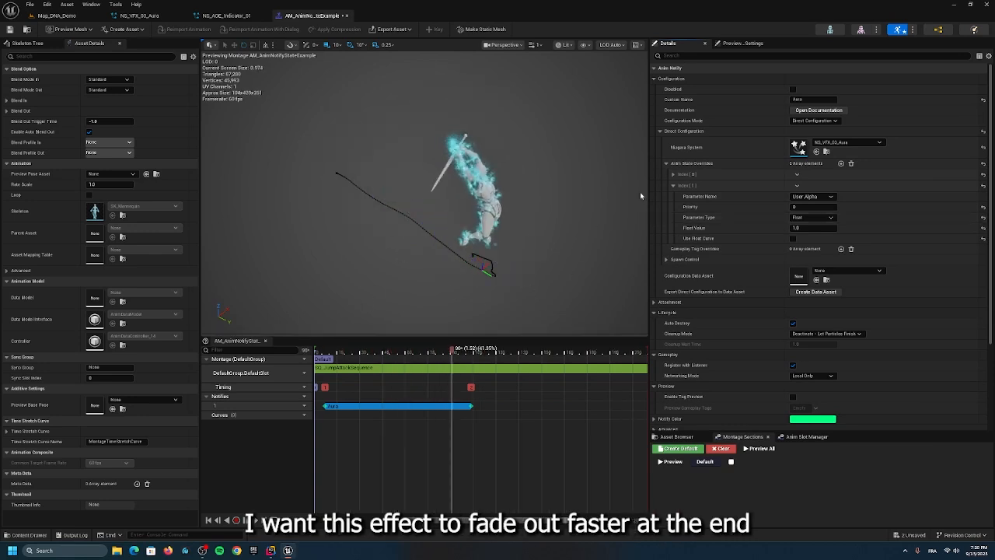
pyautogui.click(814, 228)
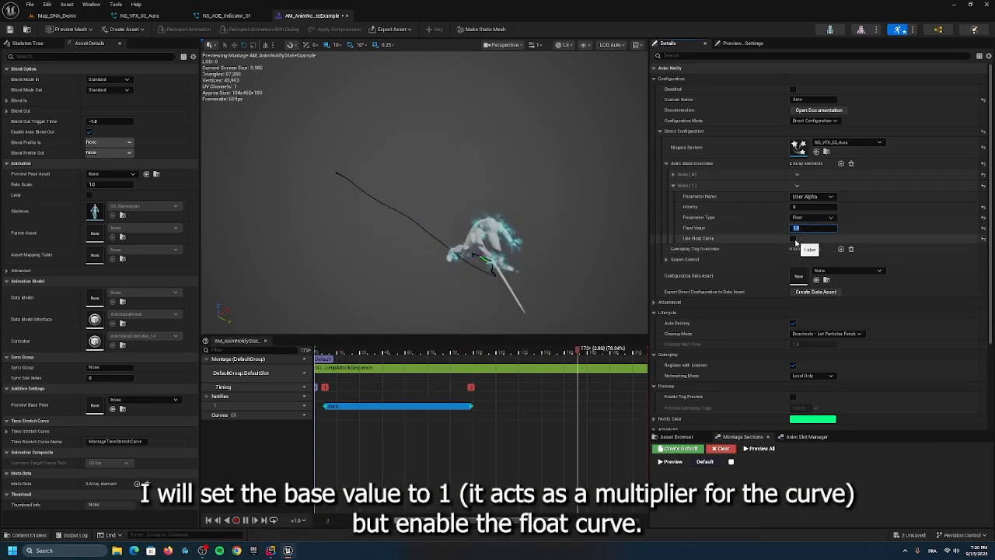
pyautogui.click(792, 238)
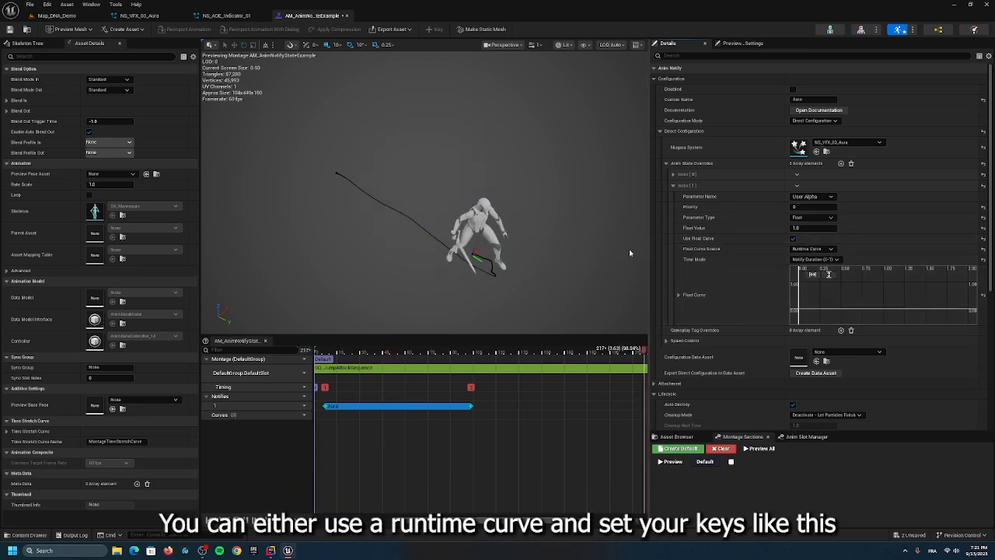
# Step: Add two keys to the Alpha runtime curve, at about time 0.01 with value 0.51 and time 1.23 with value 0.16
pyautogui.rightClick(801, 300)
pyautogui.click(816, 312)
pyautogui.rightClick(905, 305)
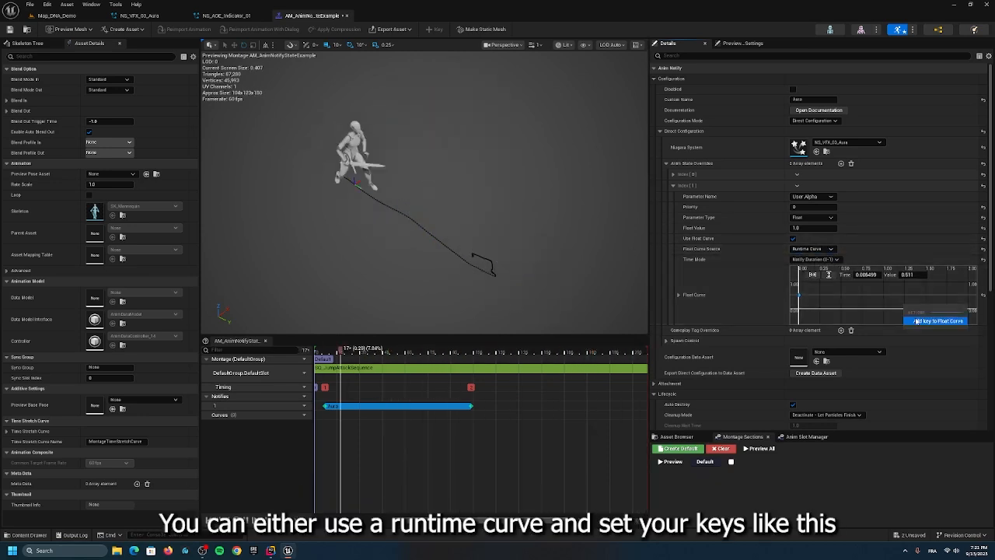
pyautogui.click(909, 318)
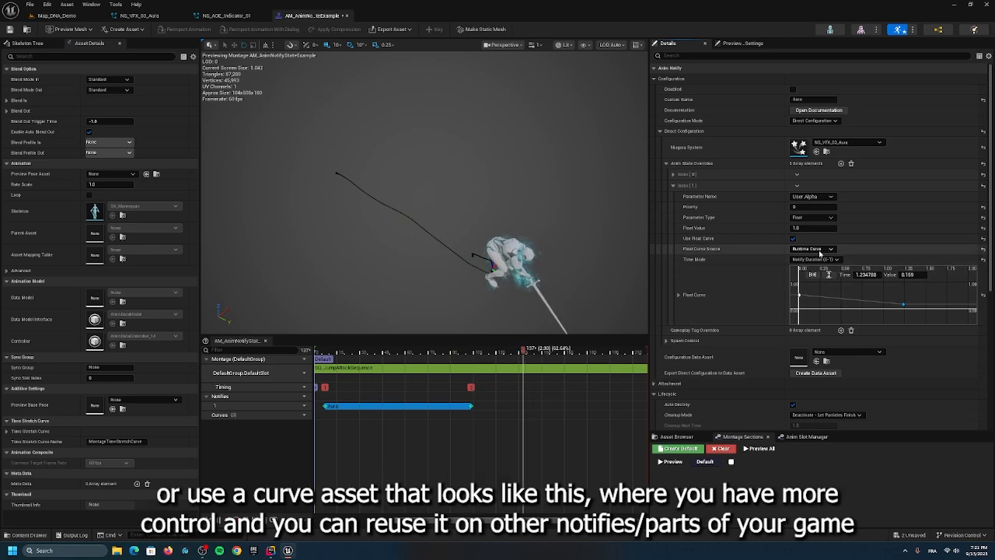
# Step: Try Curve Asset as the Alpha override's float curve source, viewing C_DemoCurve, and return the source to Runtime Curve
pyautogui.click(812, 248)
pyautogui.click(817, 268)
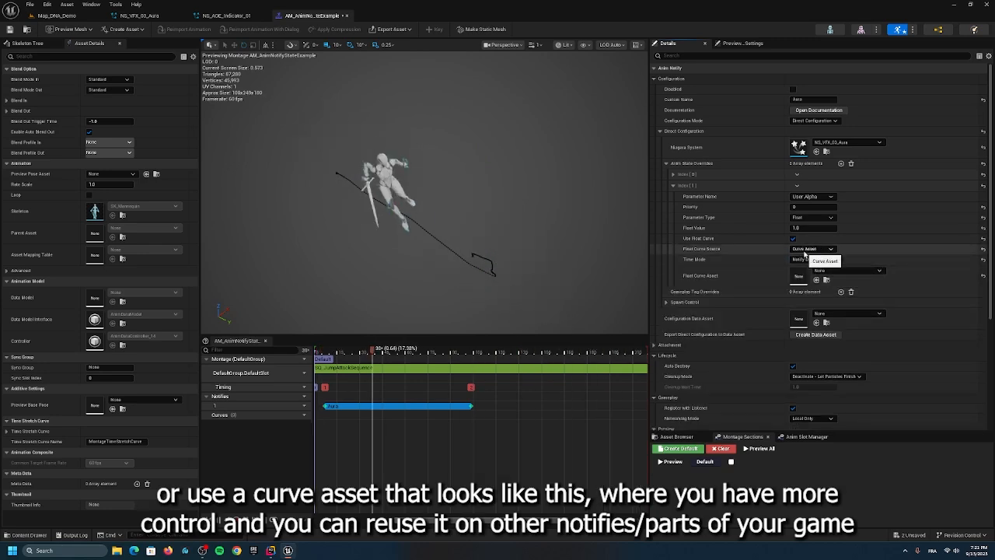
pyautogui.hotkey('ctrl', 'space')
pyautogui.doubleClick(255, 436)
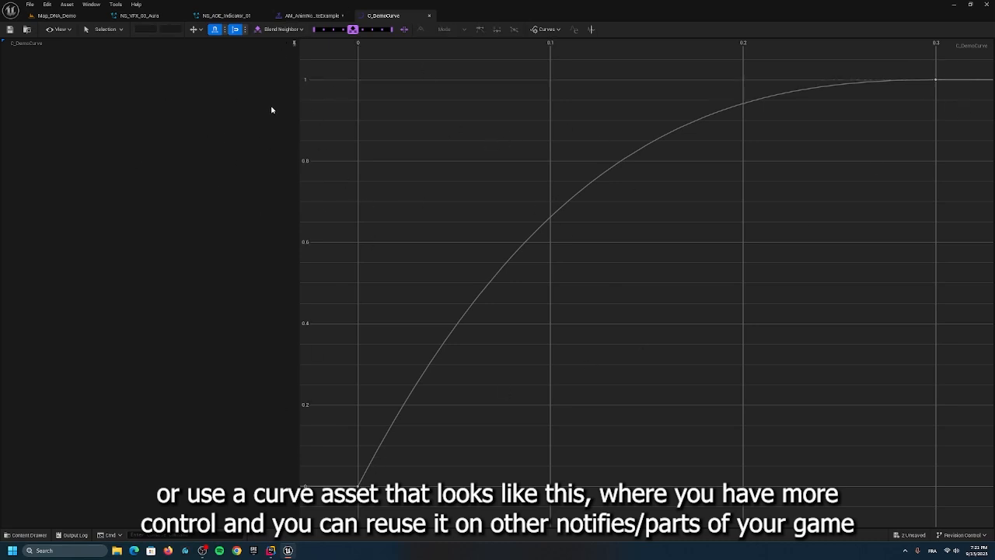
pyautogui.click(307, 14)
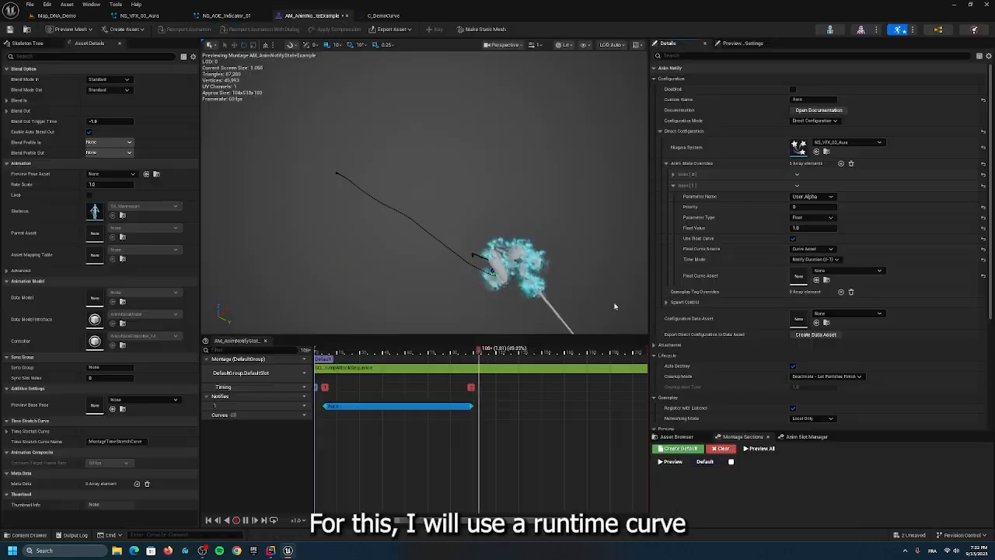
pyautogui.click(813, 248)
pyautogui.click(807, 256)
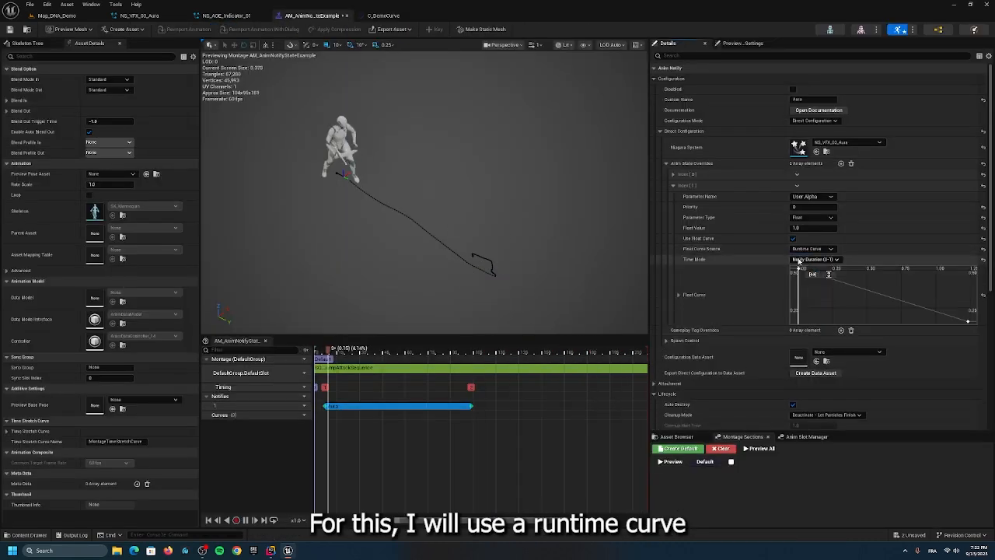
# Step: Set the first key of the Alpha runtime curve to time 1.0 and value 1.0
pyautogui.moveTo(770, 271); pyautogui.dragTo(769, 270)
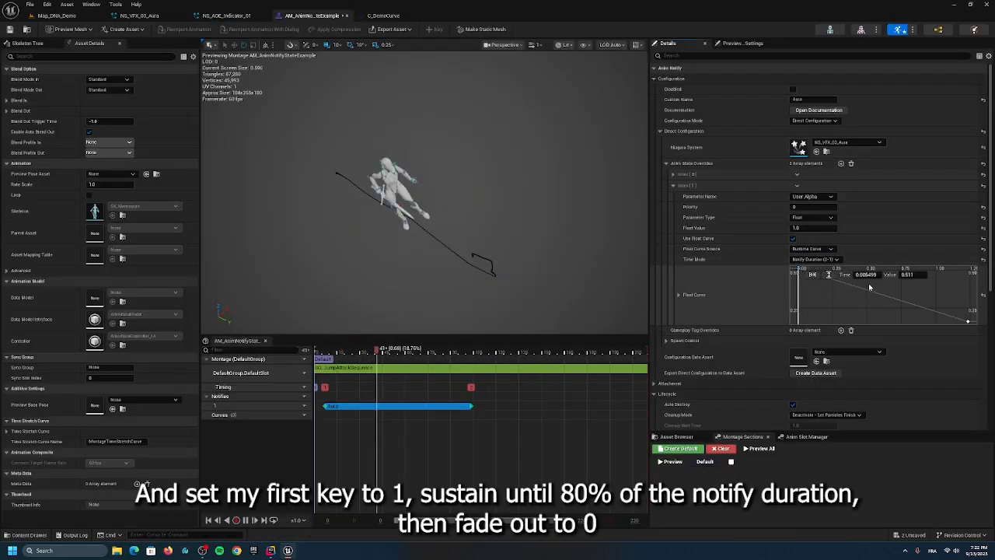
pyautogui.click(868, 274)
pyautogui.write('1')
pyautogui.press('Return')
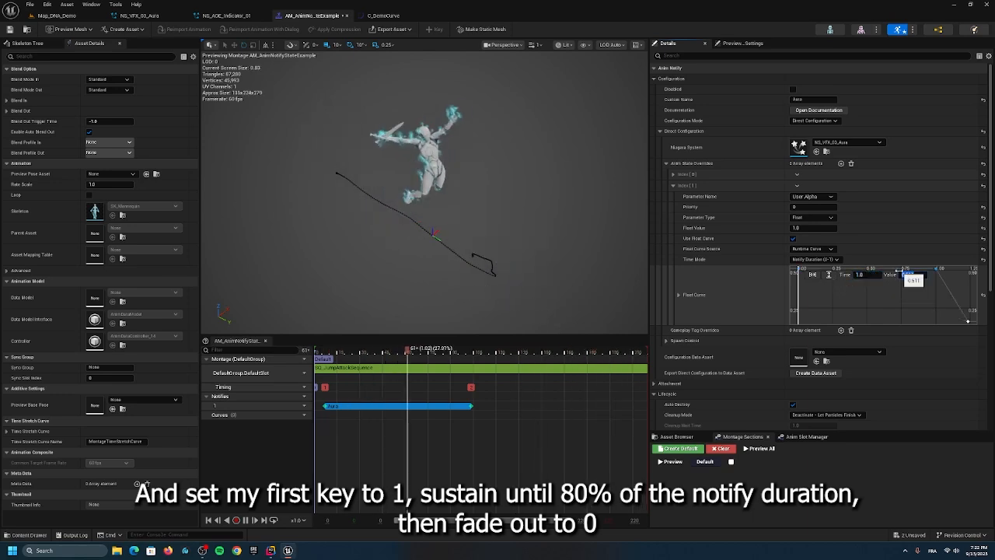
pyautogui.click(910, 274)
pyautogui.write('1')
pyautogui.press('Return')
# Step: Add a key to the Alpha curve at time 0.8 with value 1.0, and set the last key's value to 0.0
pyautogui.click(879, 307)
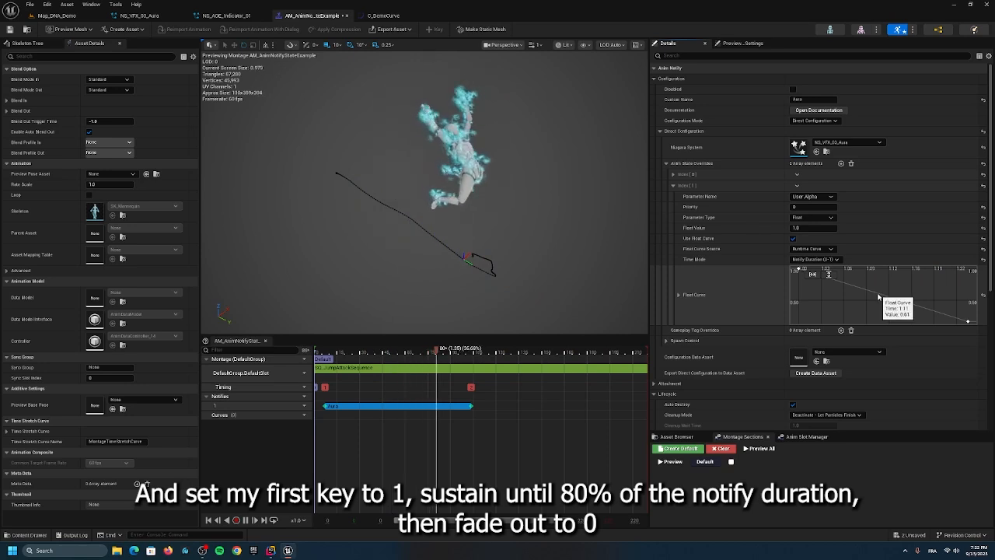
pyautogui.rightClick(876, 298)
pyautogui.click(893, 311)
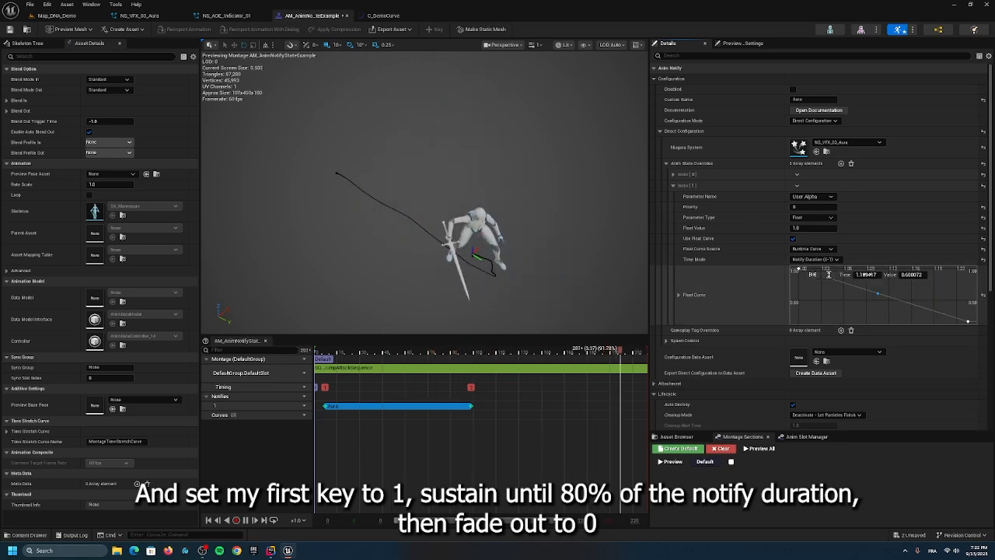
pyautogui.write('0.8')
pyautogui.press('Tab')
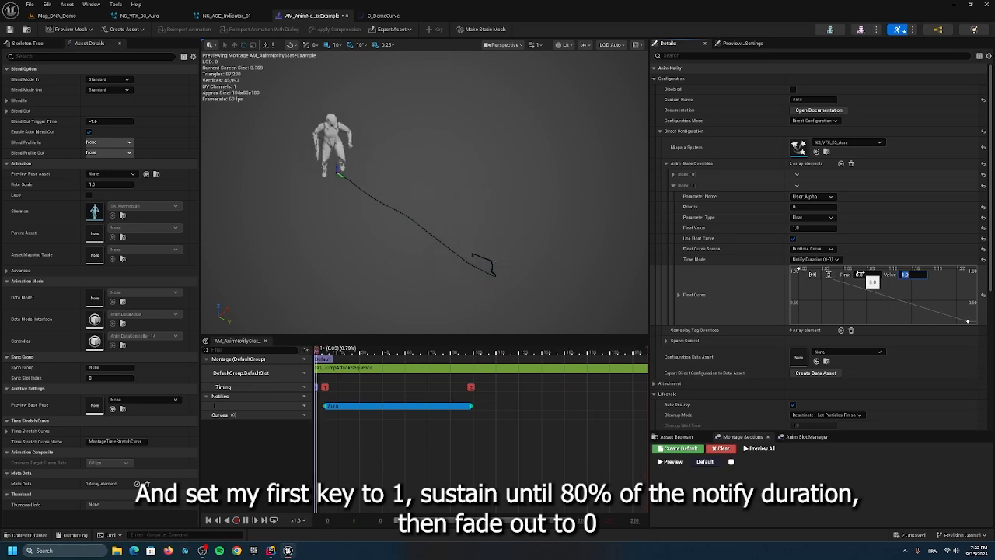
pyautogui.scroll(-1, 839, 303)
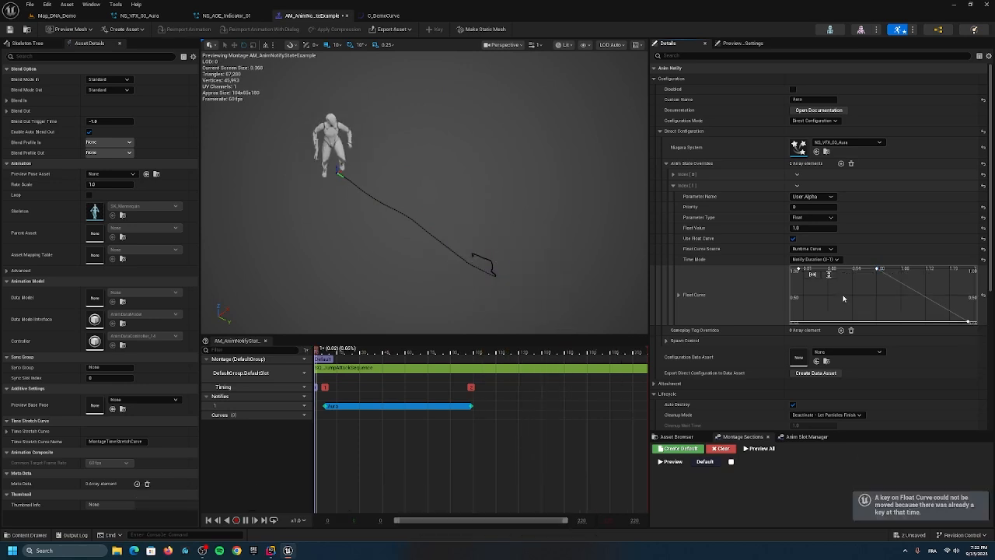
# Step: Move the Alpha curve key at time 1.0 to time 0.0, and set the last key's time to 1.0
pyautogui.click(798, 269)
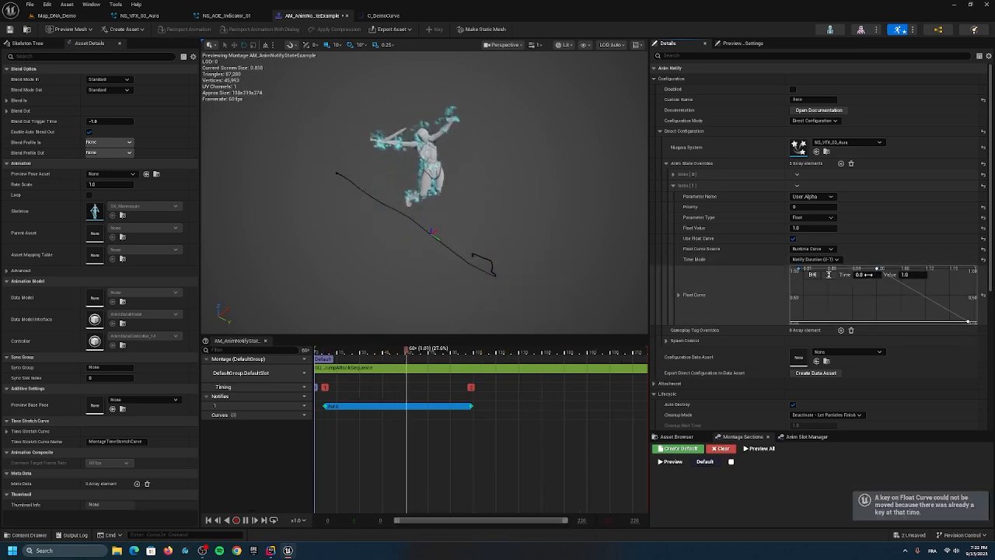
pyautogui.click(862, 274)
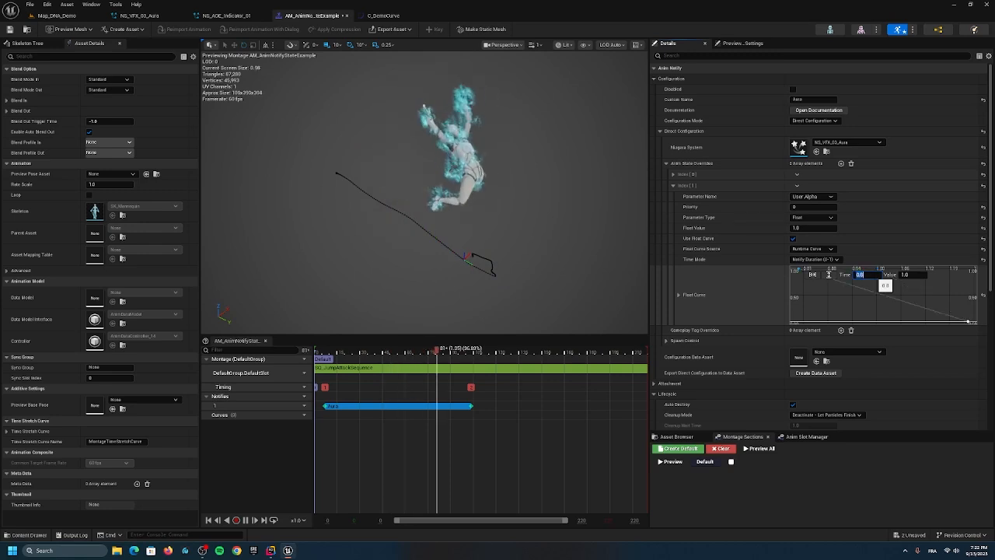
pyautogui.moveTo(946, 308); pyautogui.dragTo(977, 342)
pyautogui.click(867, 275)
pyautogui.write('1')
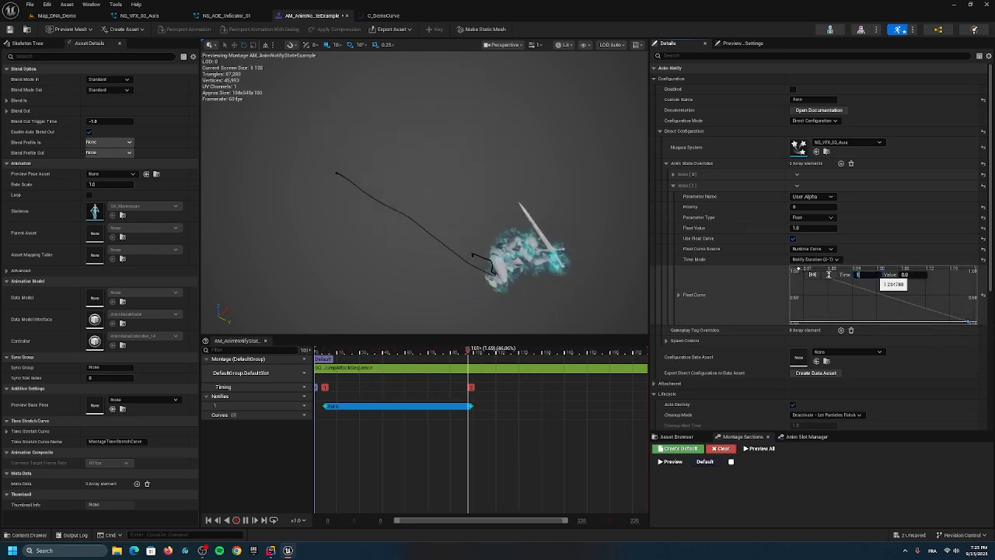
pyautogui.press('Return')
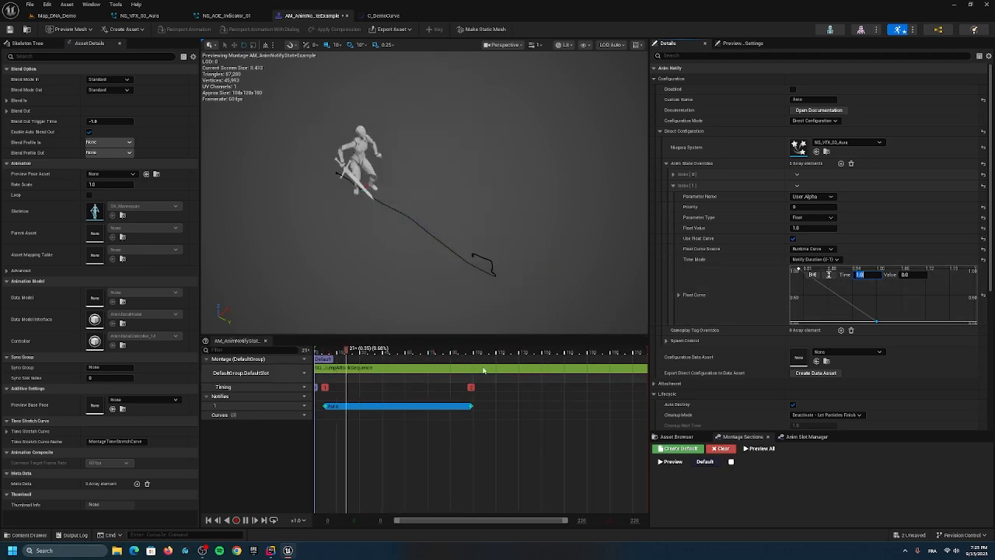
# Step: Tweak the value of the Alpha curve's last key at time 1.0, trying 0.5 and 0.3 before settling on 0.1
pyautogui.write('0.5')
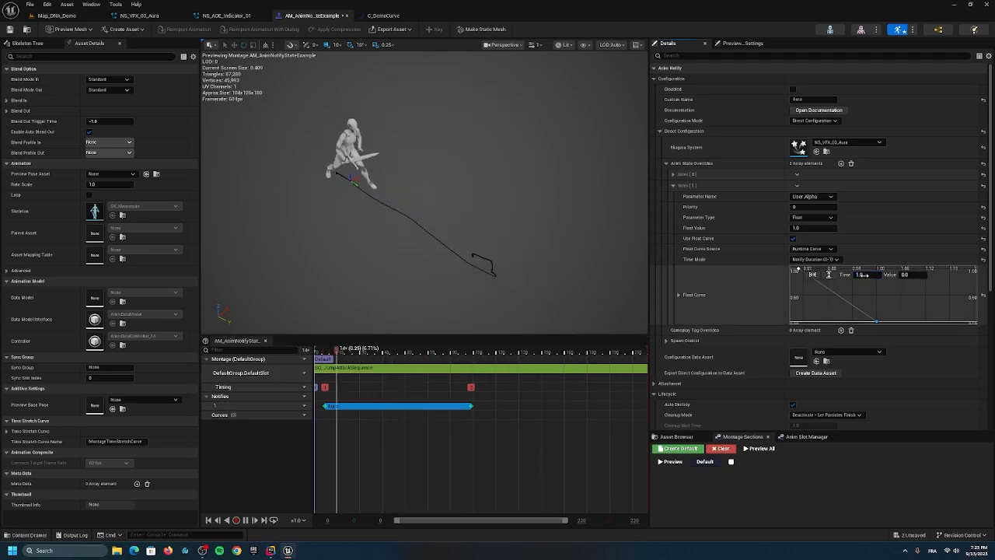
pyautogui.press('Return')
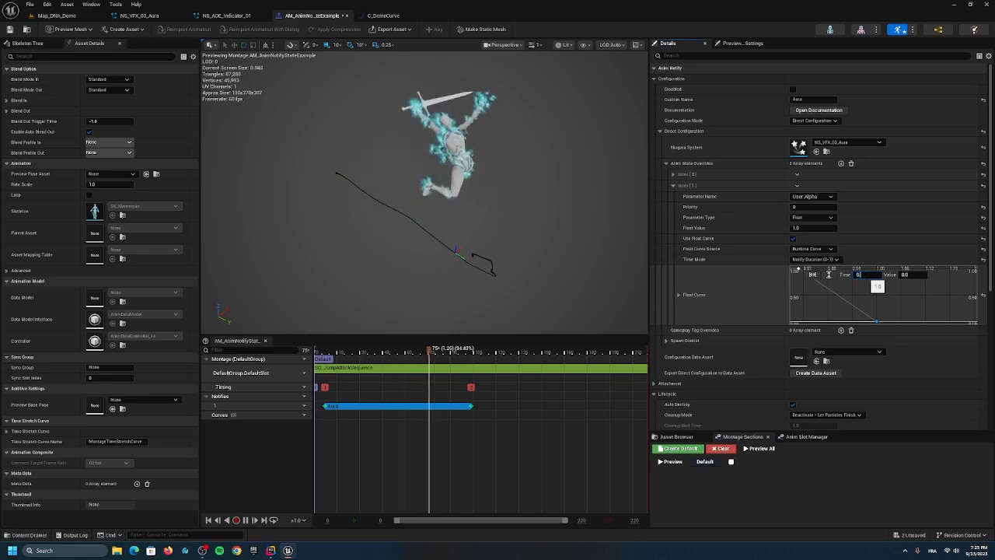
pyautogui.write('1')
pyautogui.press('Tab')
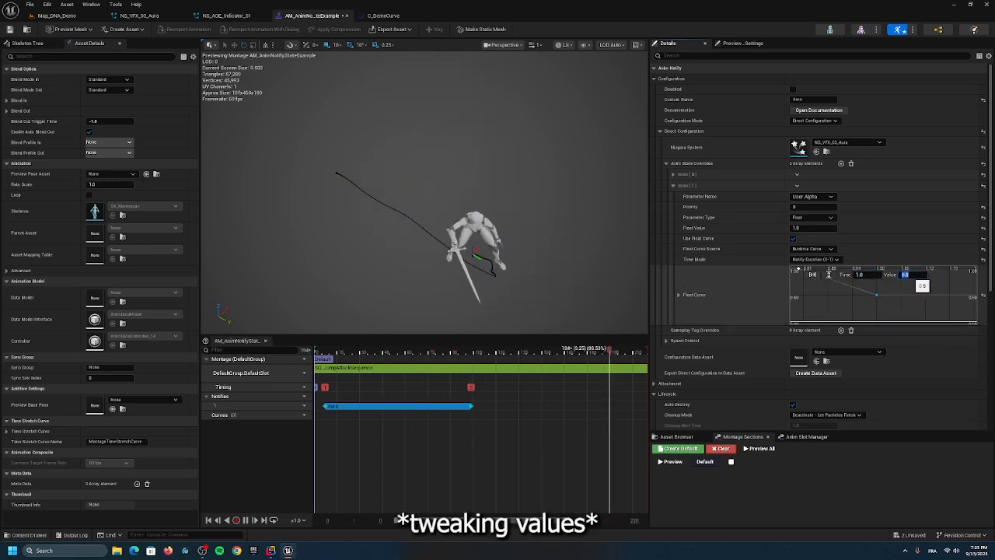
pyautogui.click(892, 304)
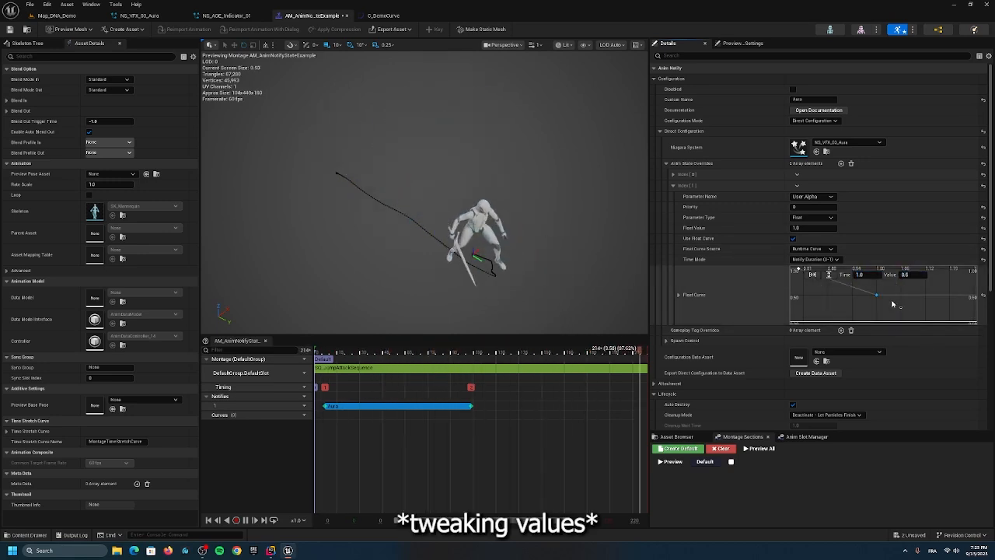
pyautogui.click(907, 274)
pyautogui.write('0.3')
pyautogui.press('Return')
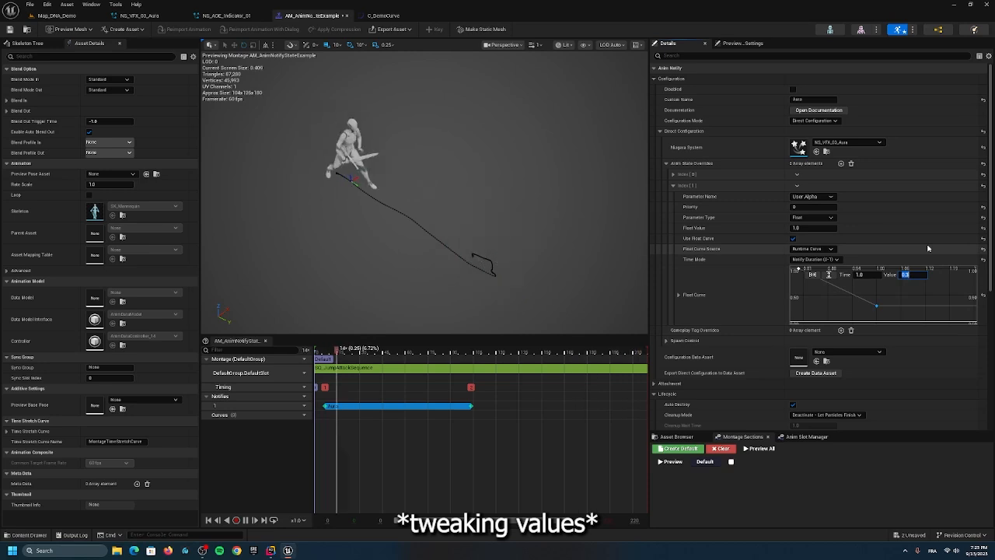
pyautogui.write('0.1')
pyautogui.press('Return')
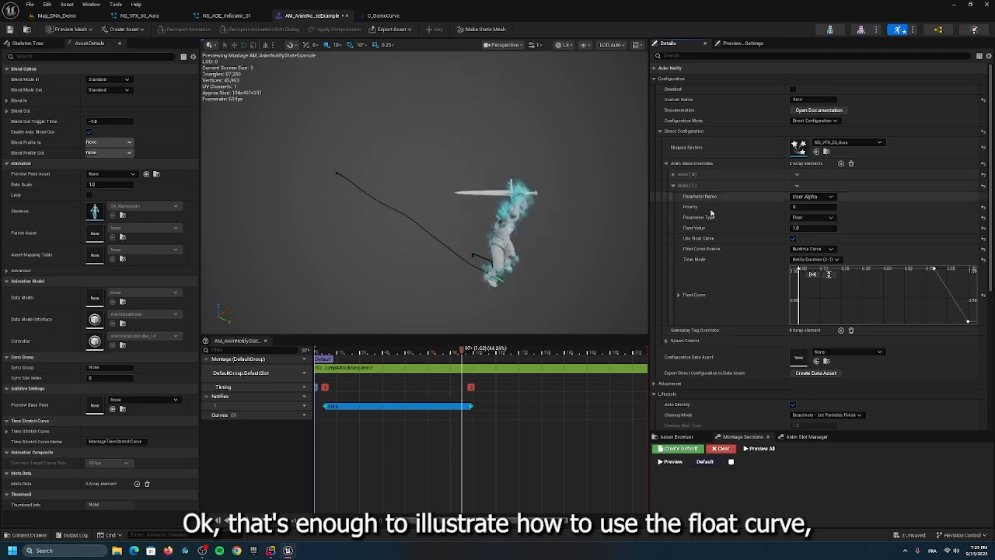
# Step: Add a second notify track to the montage and place a DNA anim notify state on it at about frame 52
pyautogui.click(659, 131)
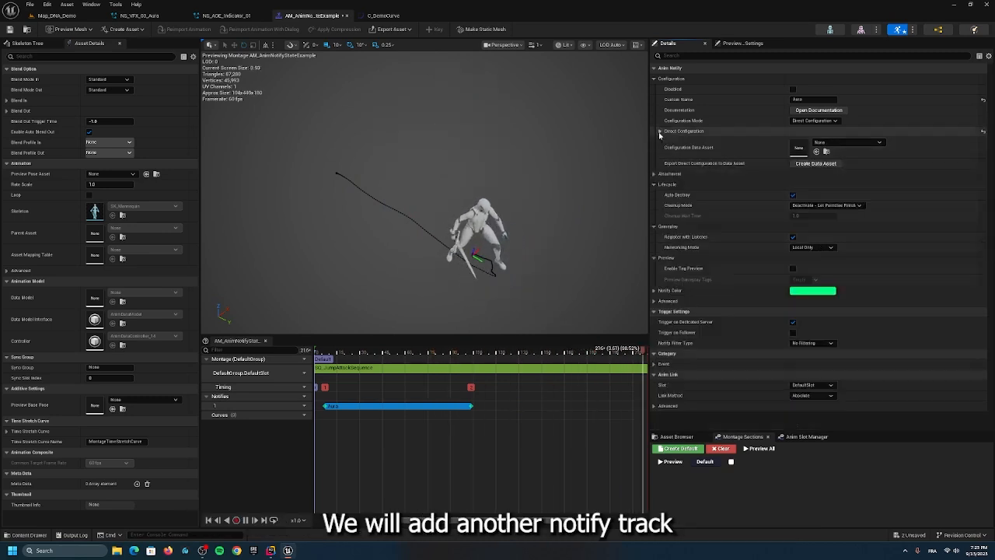
pyautogui.click(303, 406)
pyautogui.click(308, 425)
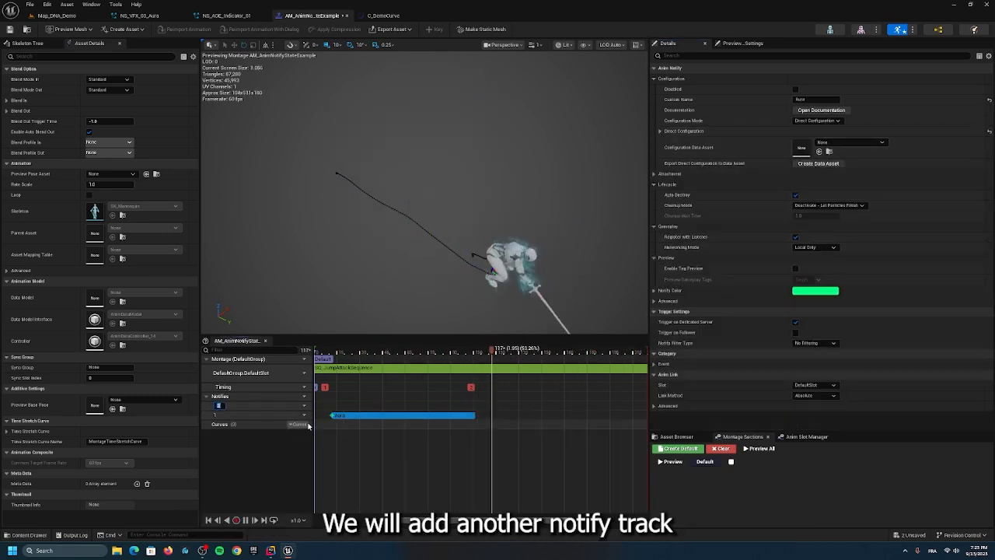
pyautogui.click(420, 406)
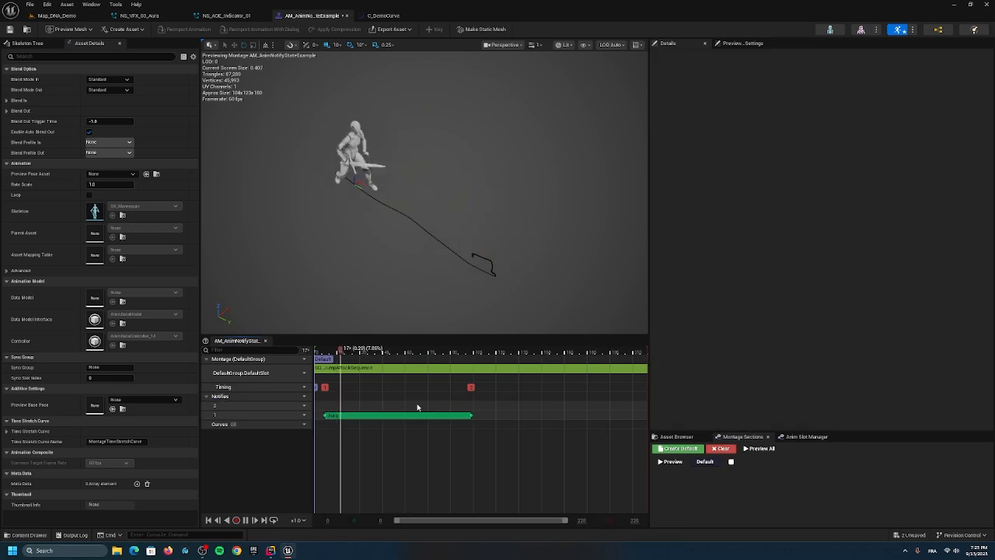
pyautogui.rightClick(400, 407)
pyautogui.moveTo(446, 432)
pyautogui.click(498, 452)
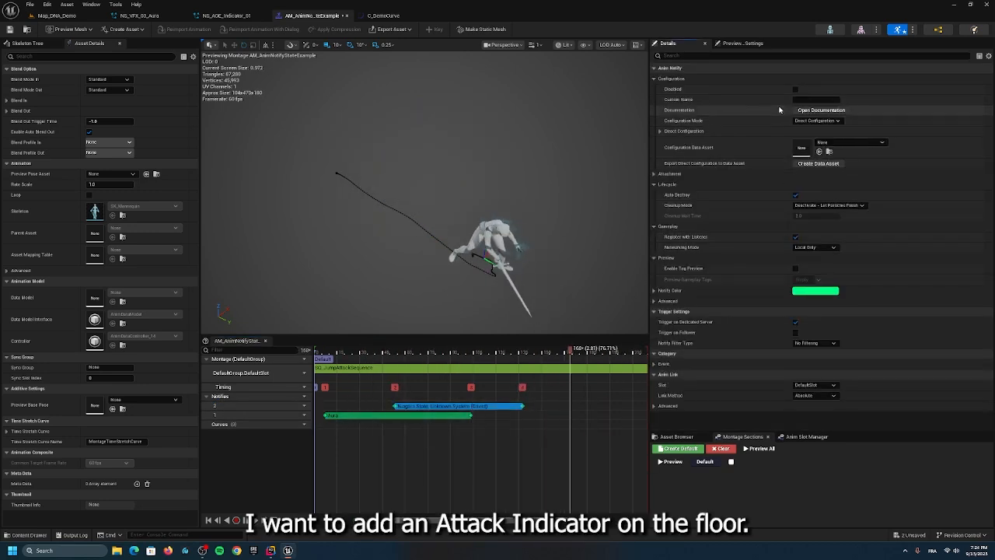
# Step: Name the new notify state AOE Attack and assign NS_AOE_Indicator_01 as its Niagara system
pyautogui.click(816, 99)
pyautogui.write('AOE')
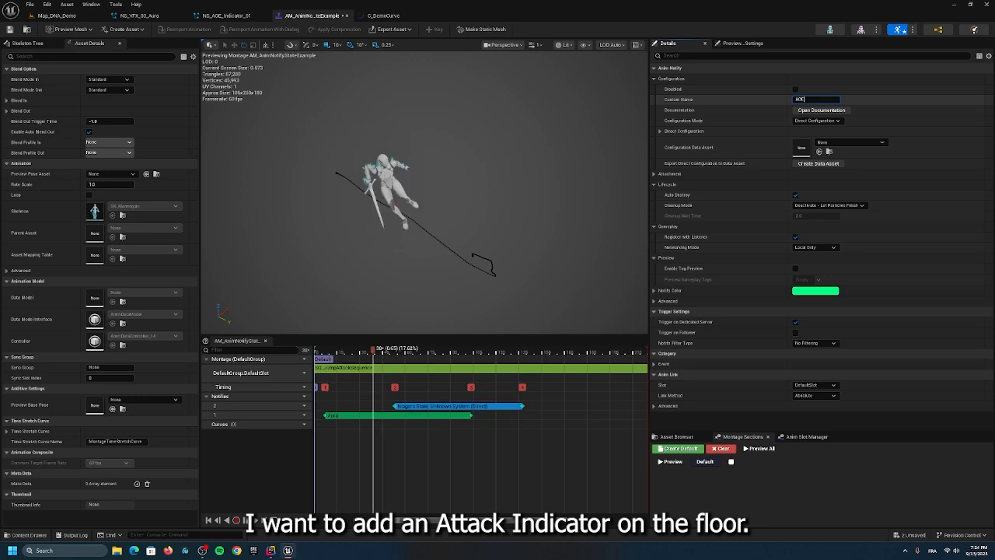
pyautogui.write(' Attack')
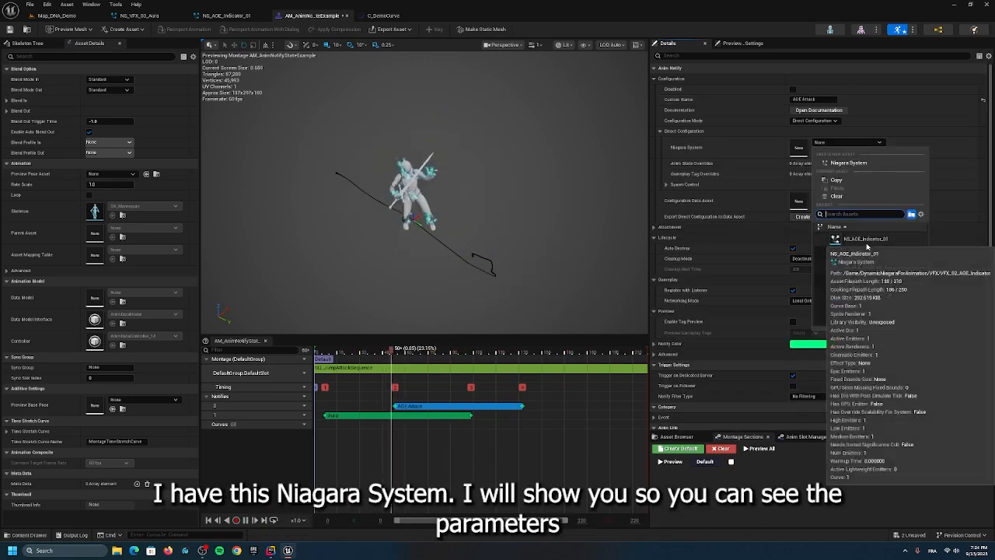
pyautogui.click(855, 242)
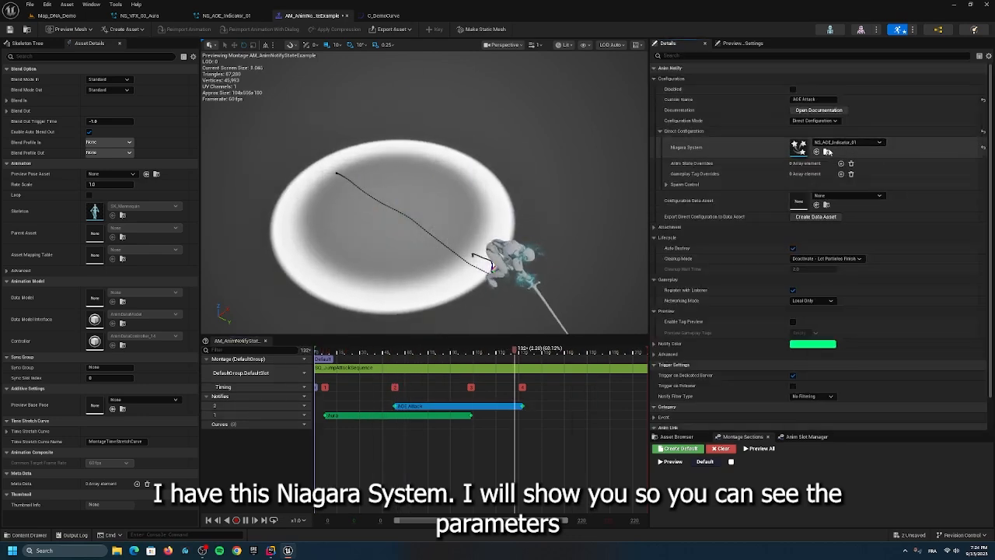
# Step: Open NS_AOE_Indicator_01 and examine the color parameters used by its Initialize Particle and Scale Color modules
pyautogui.click(827, 152)
pyautogui.doubleClick(201, 406)
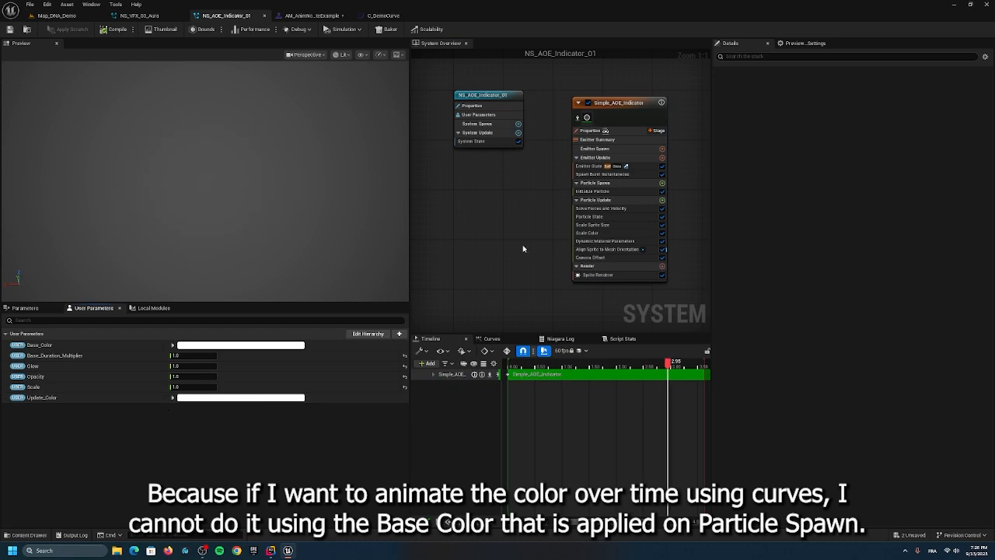
pyautogui.click(589, 191)
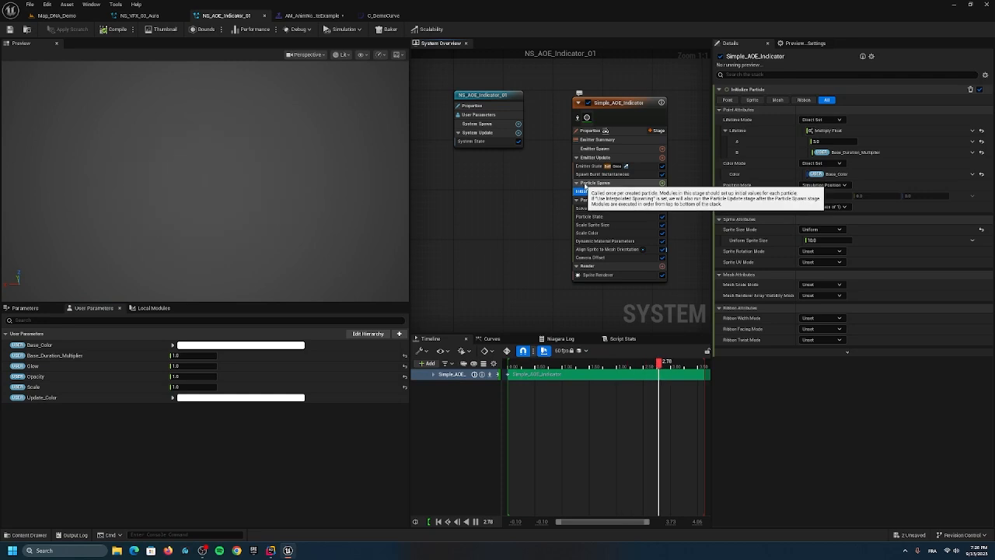
pyautogui.click(586, 234)
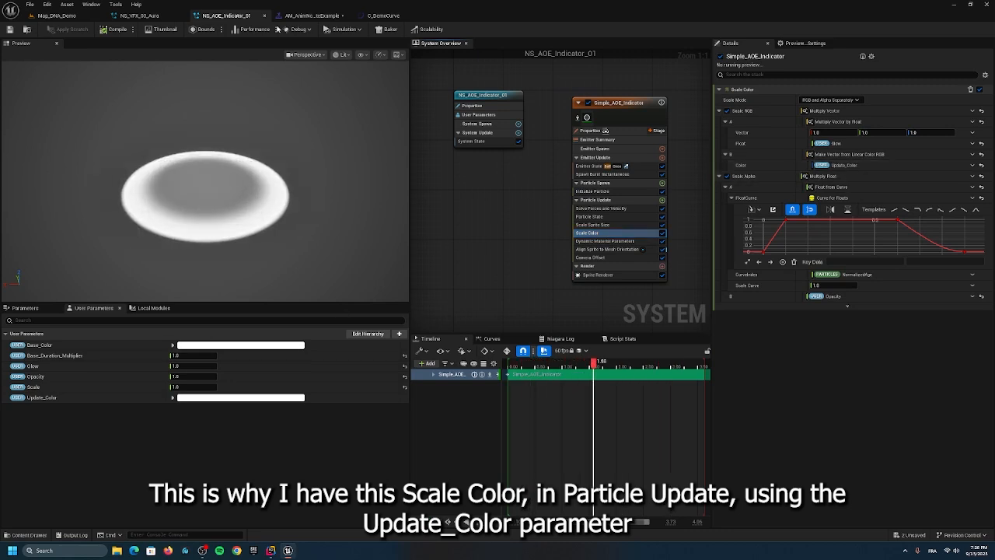
# Step: Return to the montage and, for the AOE Attack notify, disable Attach to Mesh and enable Use Root as Reference
pyautogui.click(311, 15)
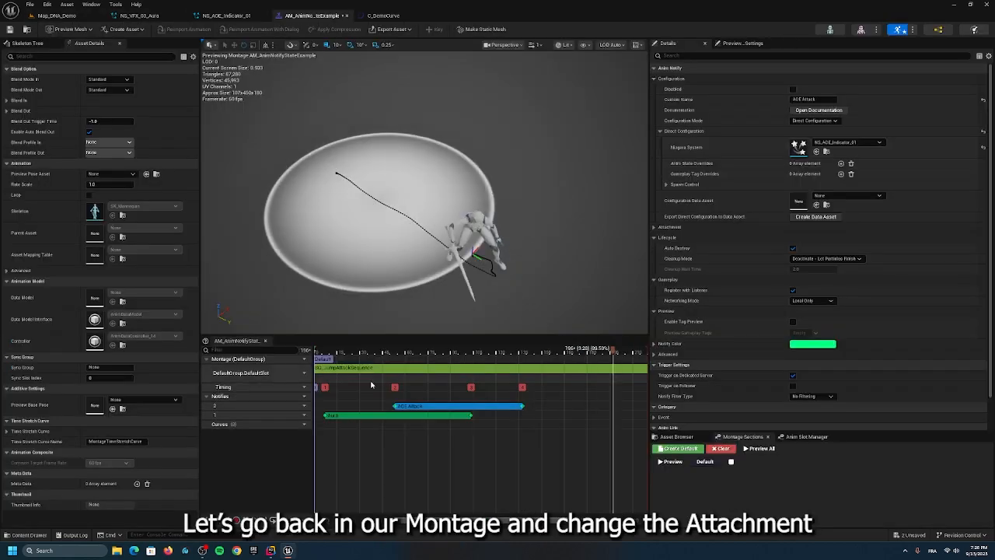
pyautogui.click(653, 227)
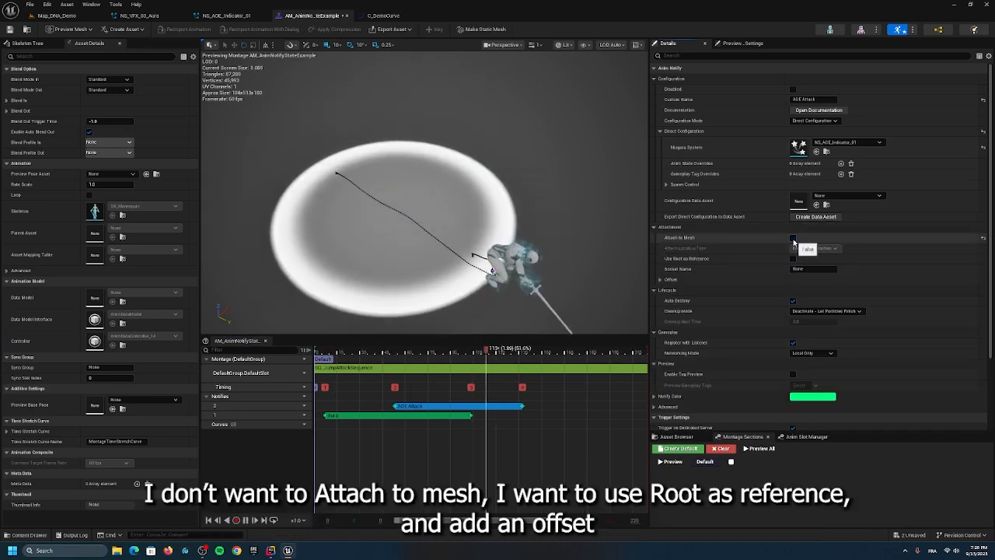
pyautogui.click(793, 238)
pyautogui.click(793, 259)
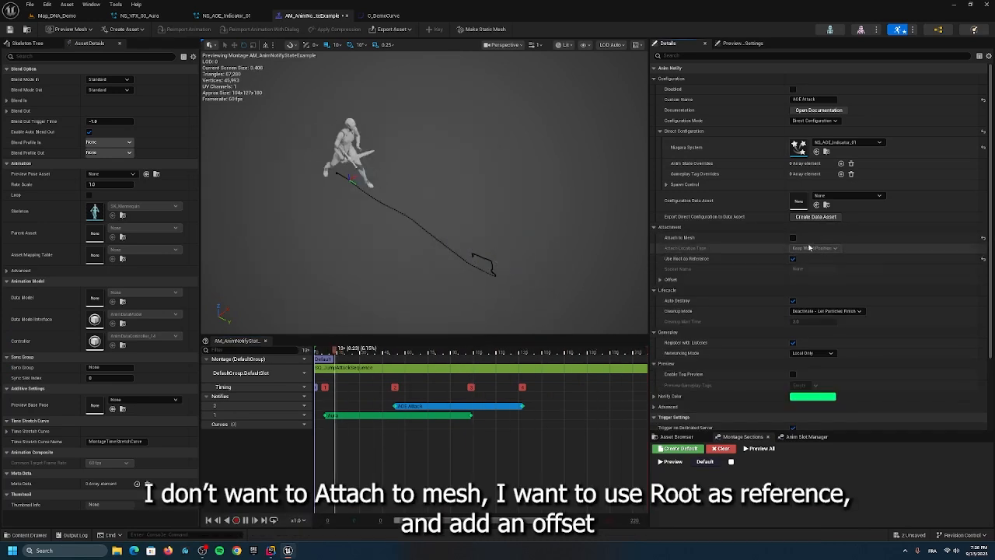
# Step: Set the AOE Attack notify's Y location offset to 400 and shift the notify earlier to start at about frame 30
pyautogui.click(661, 281)
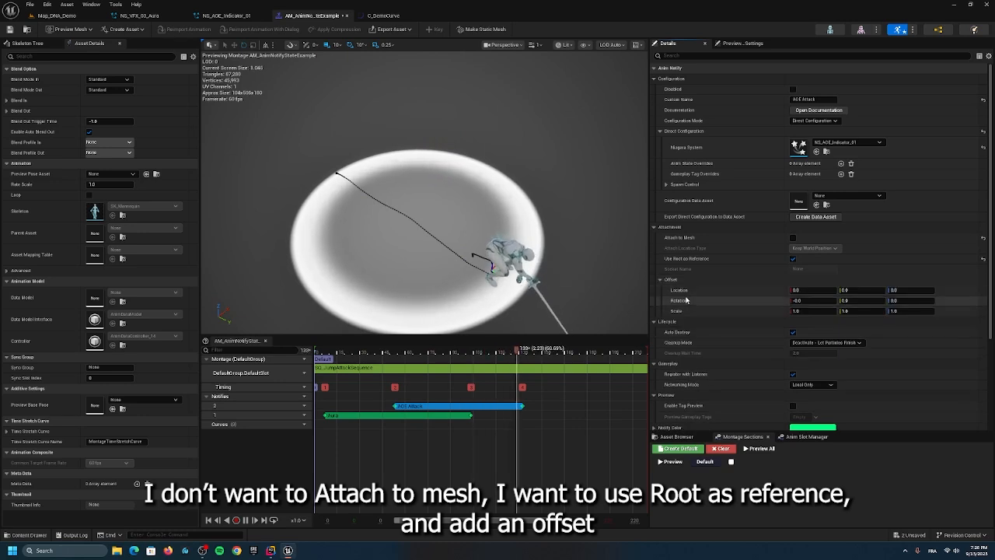
pyautogui.scroll(-2, 700, 272)
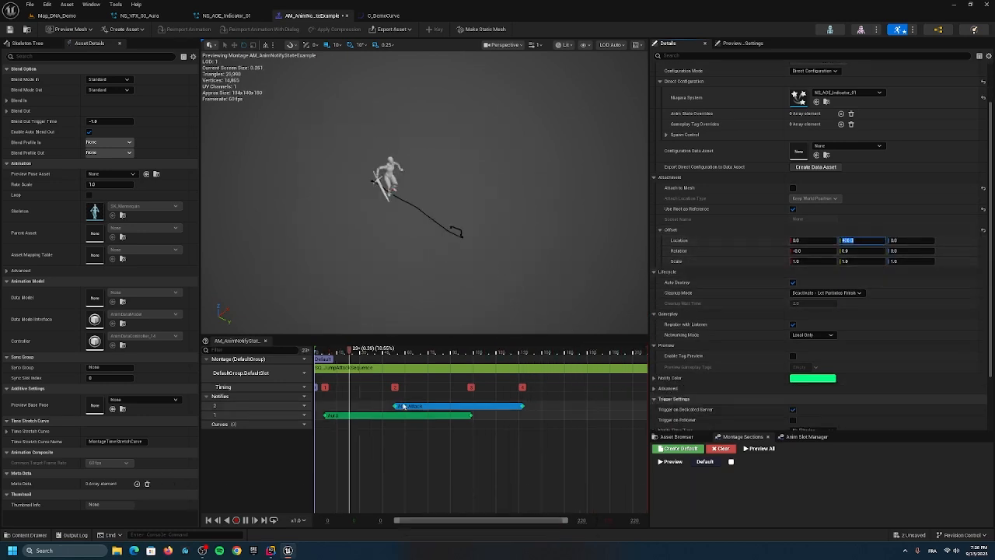
pyautogui.moveTo(401, 407); pyautogui.dragTo(366, 408)
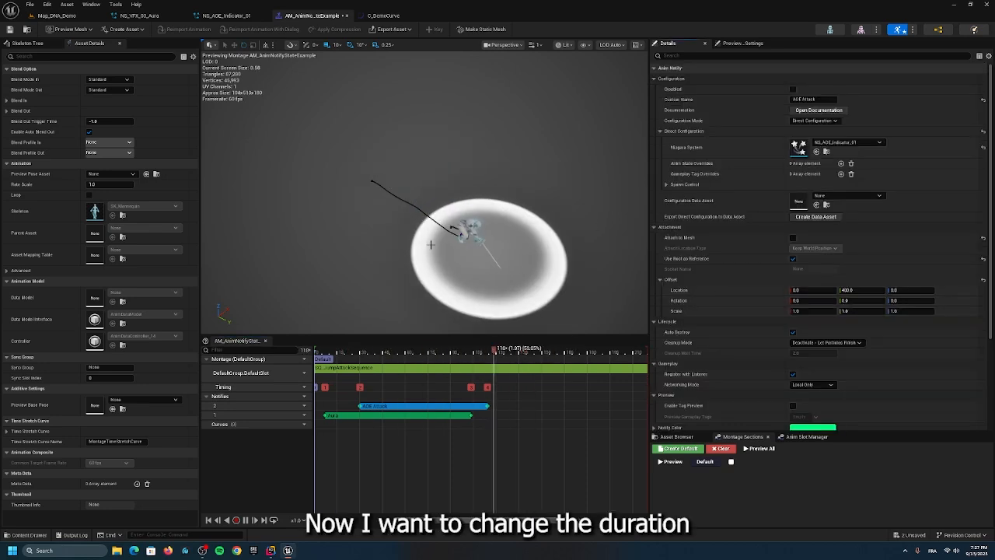
# Step: Add an Anim State Override to the AOE Attack notify for User.Base_Duration_Multiplier with a float value of 0.76
pyautogui.click(840, 163)
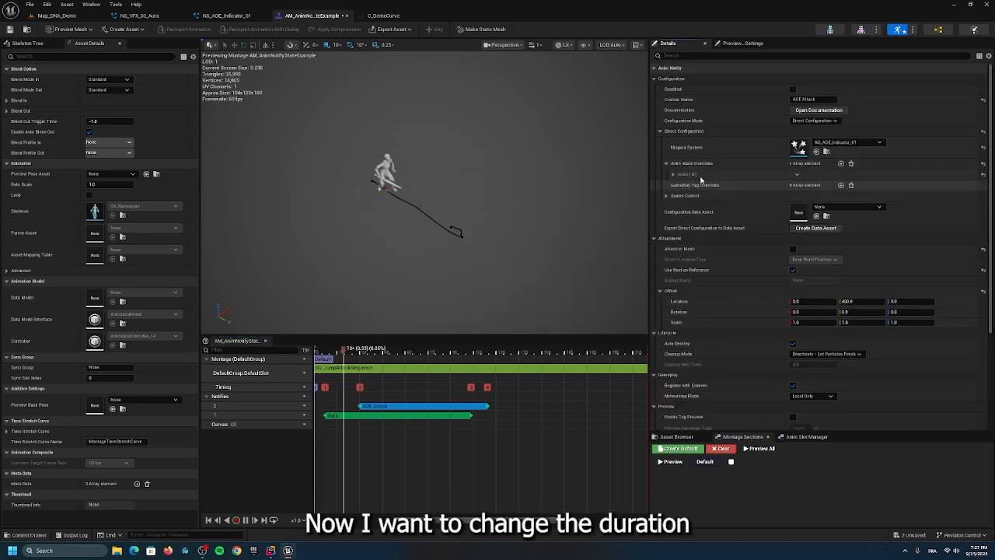
pyautogui.click(813, 185)
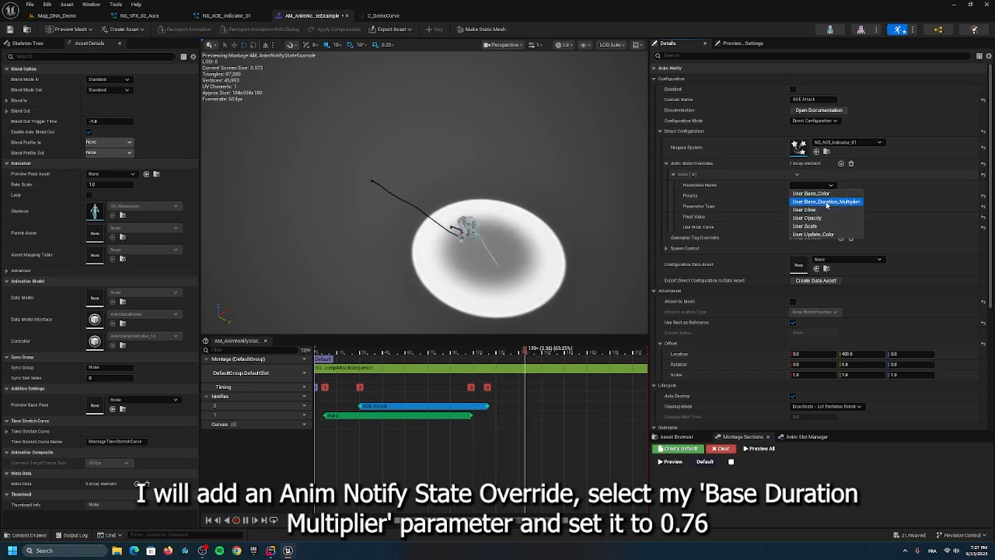
pyautogui.click(825, 201)
pyautogui.click(801, 217)
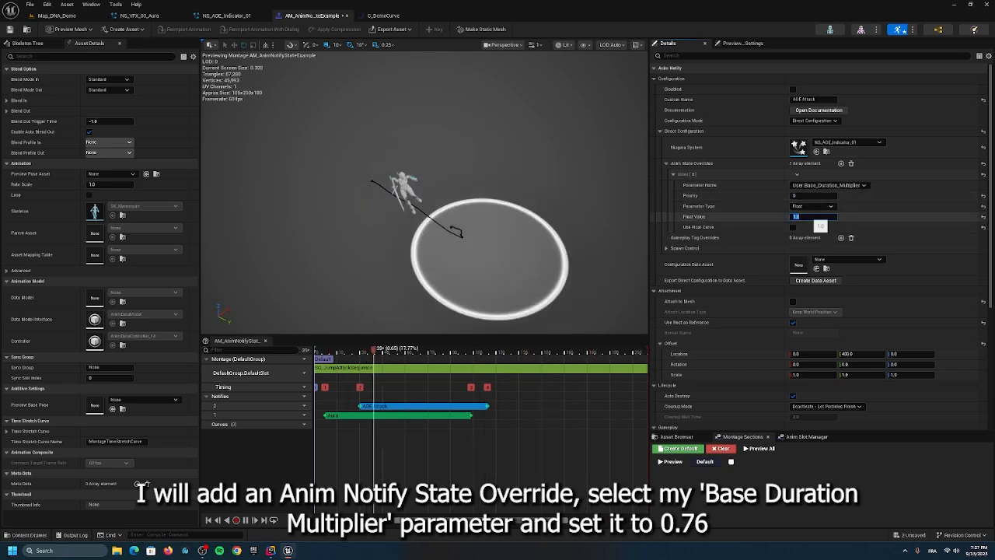
pyautogui.write('0.76')
pyautogui.press('Return')
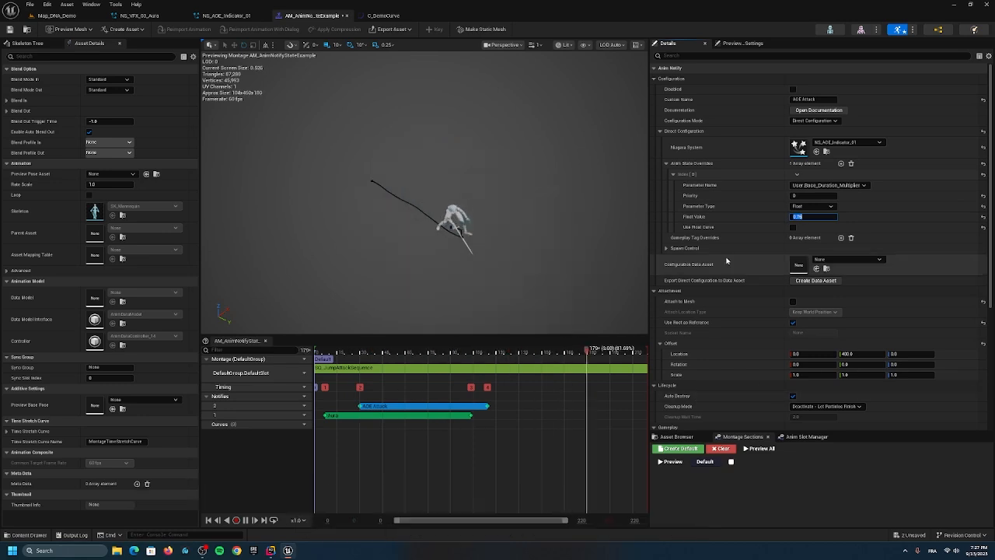
# Step: Add a second override for User.Scale, enable Use Float Curve and set its Float Curve Source to Curve Asset
pyautogui.click(673, 173)
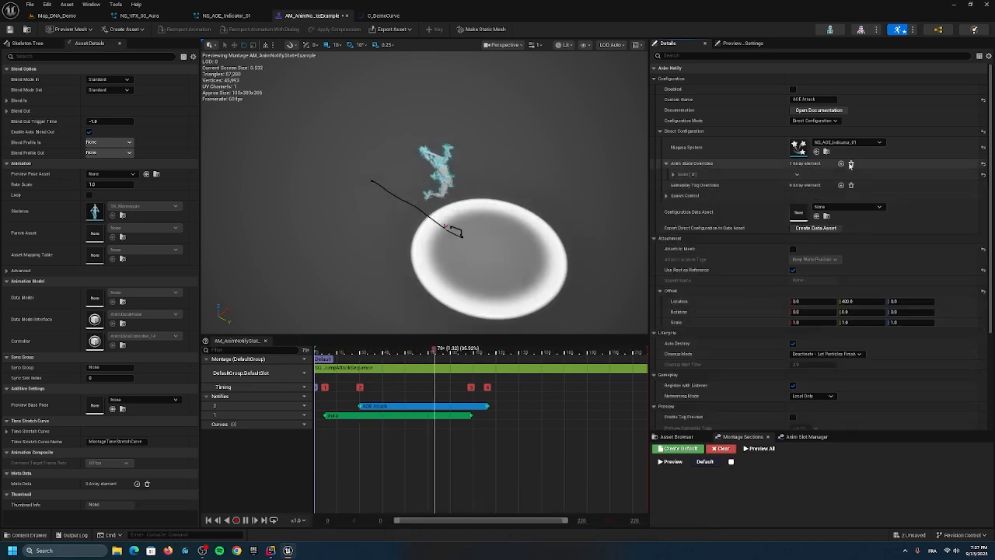
pyautogui.click(841, 163)
pyautogui.click(673, 185)
pyautogui.click(813, 196)
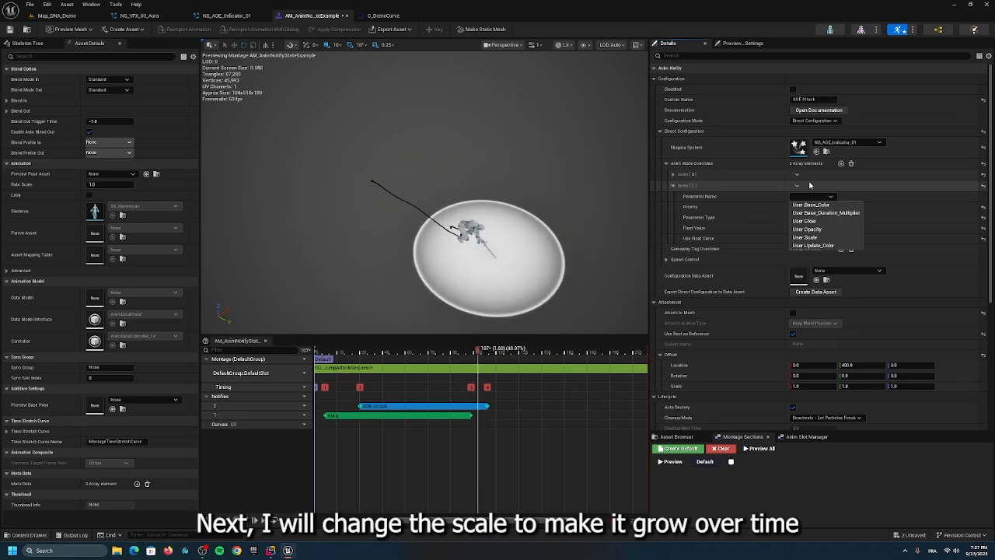
pyautogui.click(770, 289)
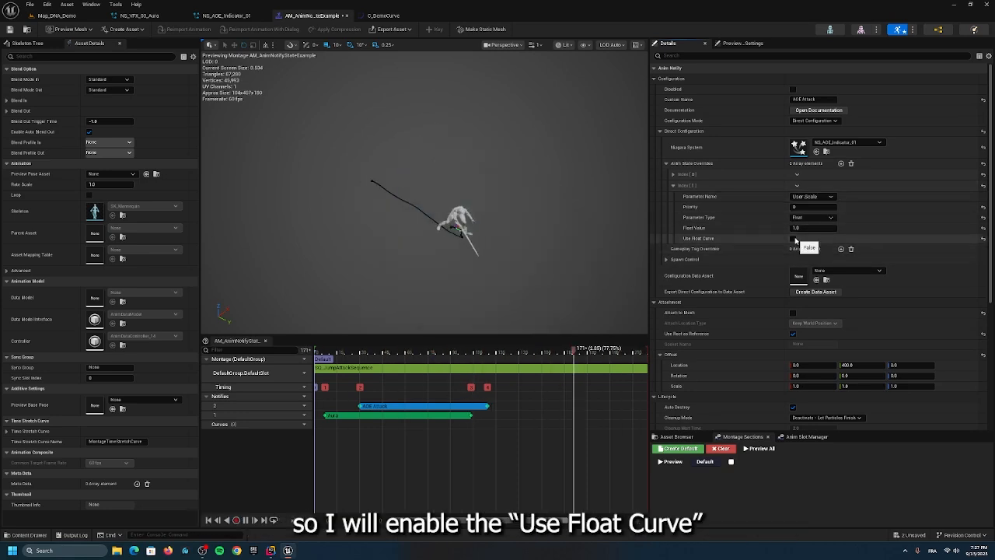
pyautogui.click(792, 239)
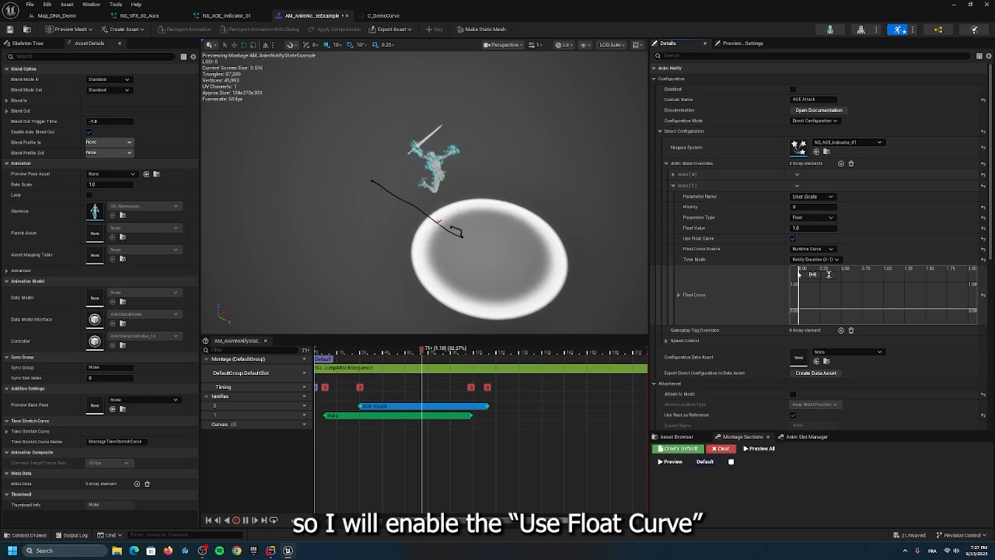
pyautogui.click(812, 248)
pyautogui.click(804, 259)
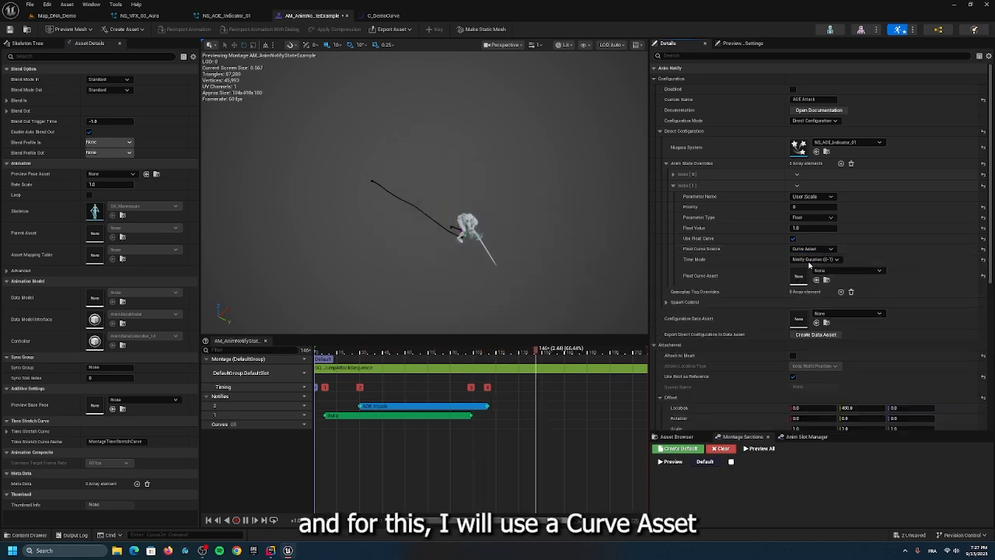
# Step: Create a CurveFloat asset named C_AOE_Spawn in the JumpAttack folder and assign it as the scale override's Float Curve Asset
pyautogui.hotkey('ctrl', 'space')
pyautogui.rightClick(328, 409)
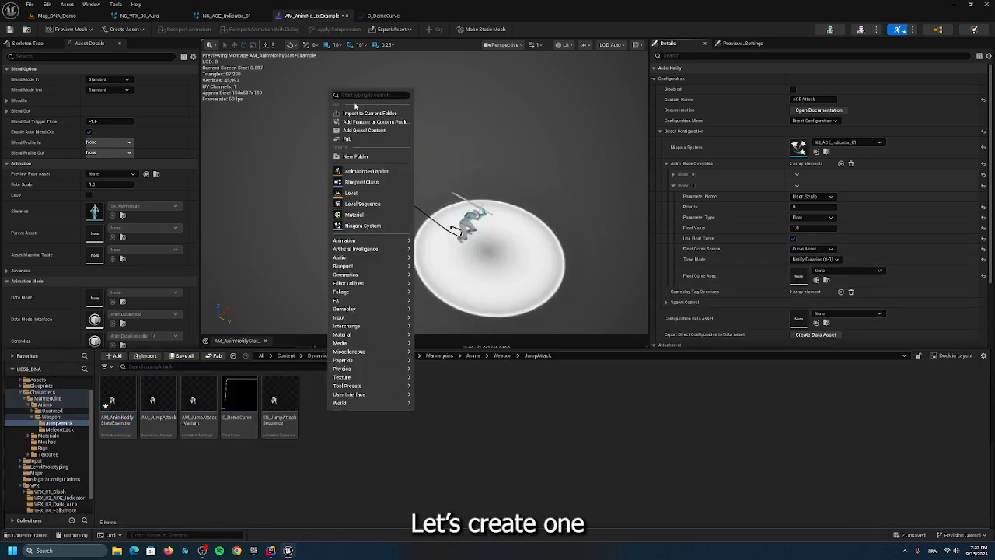
pyautogui.write('curve')
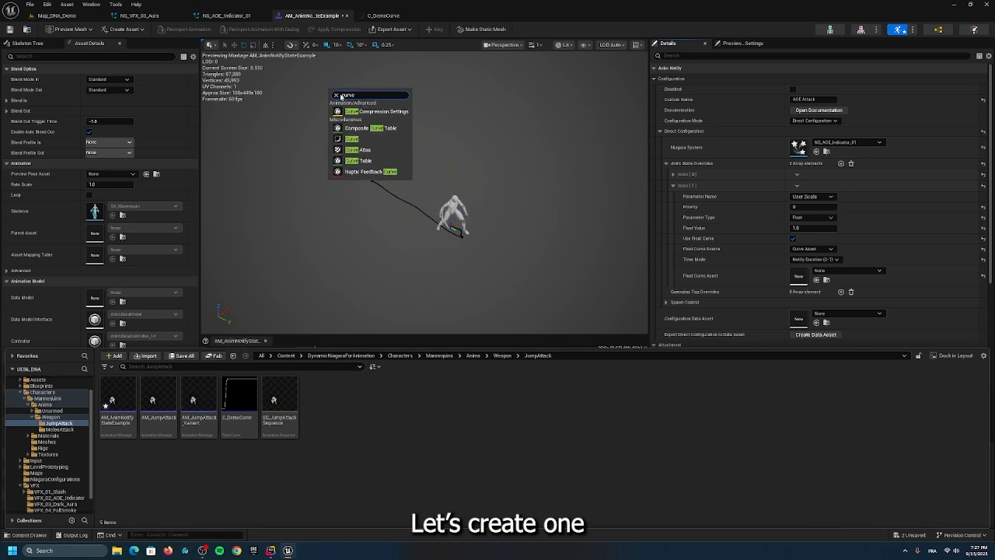
pyautogui.click(371, 139)
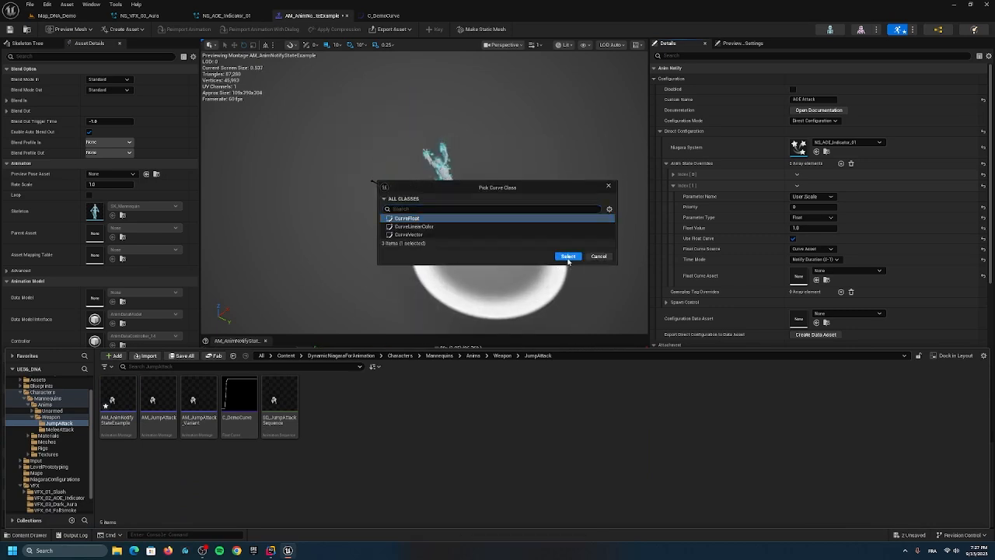
pyautogui.click(568, 256)
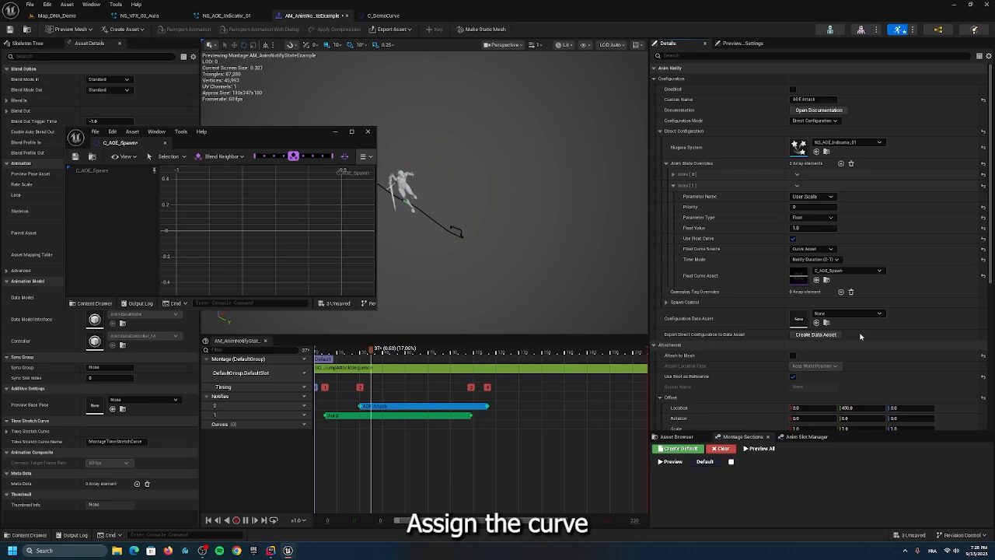
pyautogui.click(816, 280)
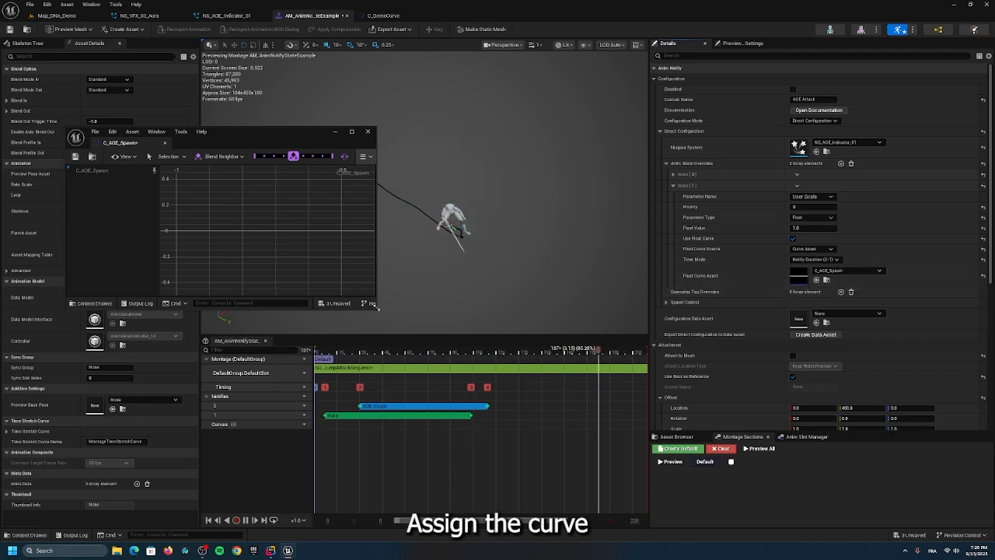
# Step: Add two keys to the C_AOE_Spawn curve, one at time 0, value 0 and one at time 1, value 1
pyautogui.moveTo(378, 307); pyautogui.dragTo(495, 411)
pyautogui.rightClick(226, 280)
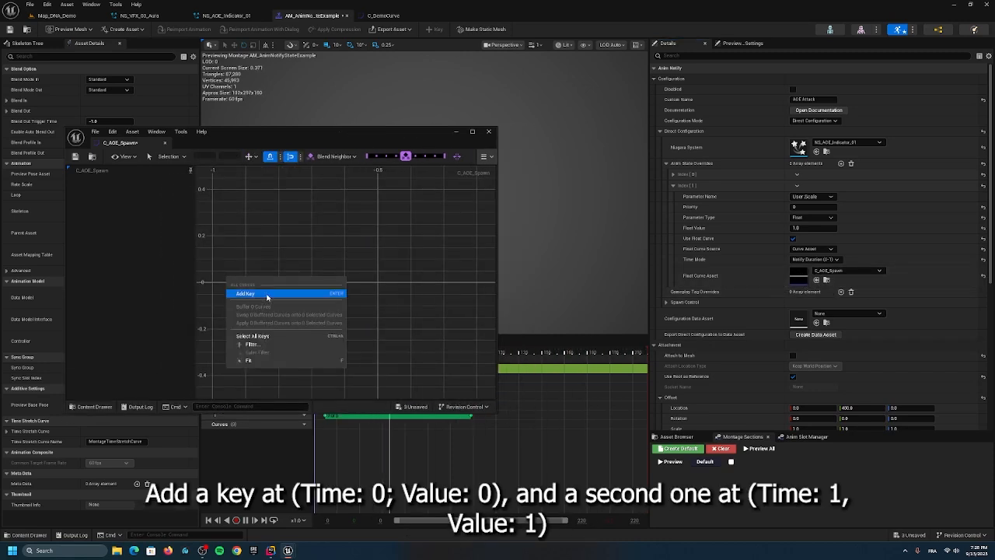
pyautogui.click(267, 294)
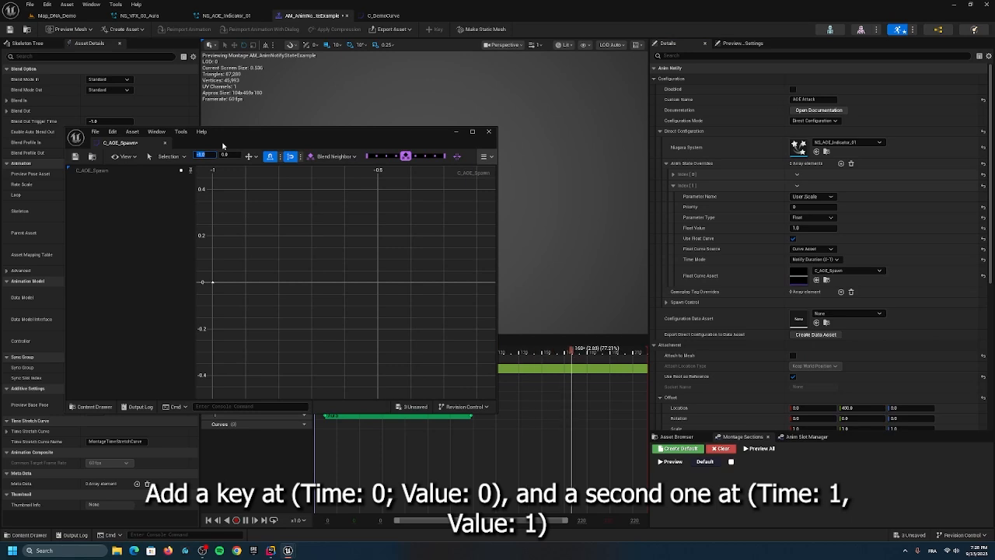
pyautogui.scroll(-6, 352, 274)
pyautogui.press('f')
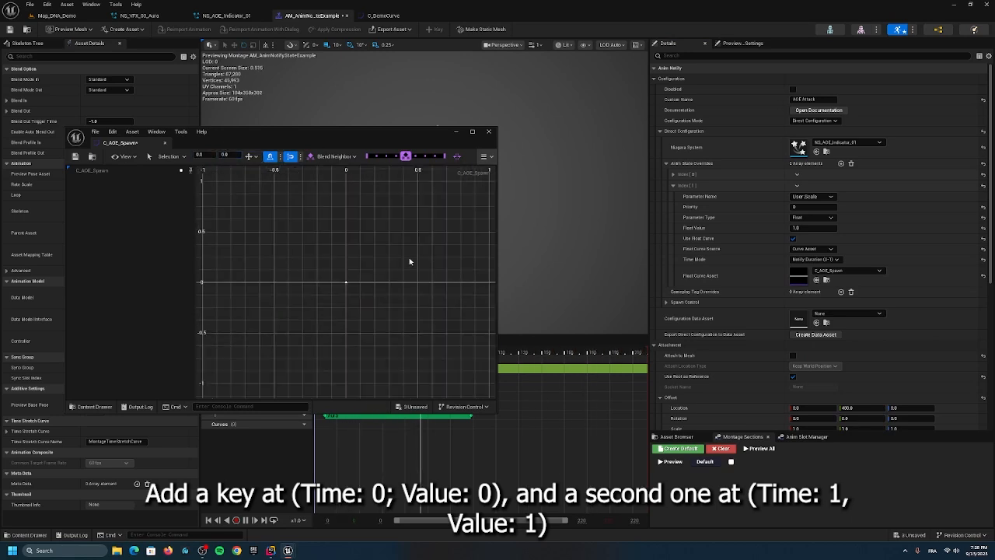
pyautogui.rightClick(427, 259)
pyautogui.click(353, 318)
pyautogui.scroll(-2, 287, 214)
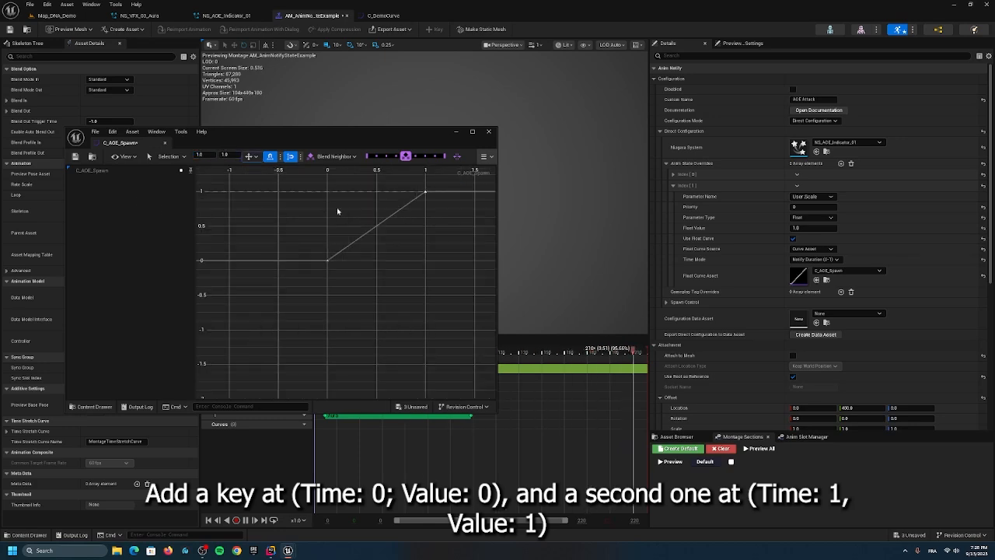
pyautogui.press('f')
# Step: Raise the first key of C_AOE_Spawn to a value of 0.5 and set all keys to cubic auto interpolation
pyautogui.moveTo(355, 133); pyautogui.dragTo(234, 254)
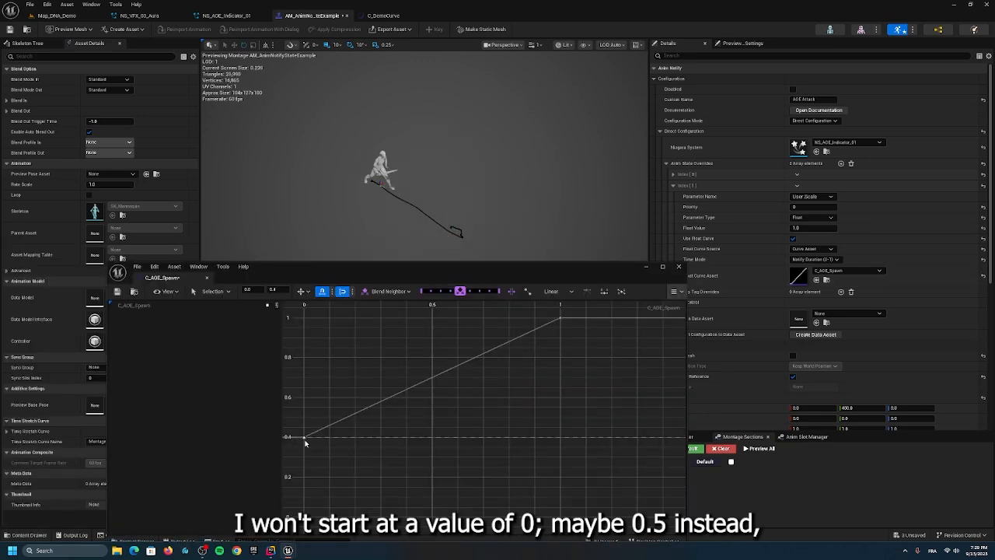
pyautogui.moveTo(304, 440)
pyautogui.mouseDown()
pyautogui.moveTo(305, 413)
pyautogui.moveTo(321, 406)
pyautogui.moveTo(310, 421)
pyautogui.mouseUp()
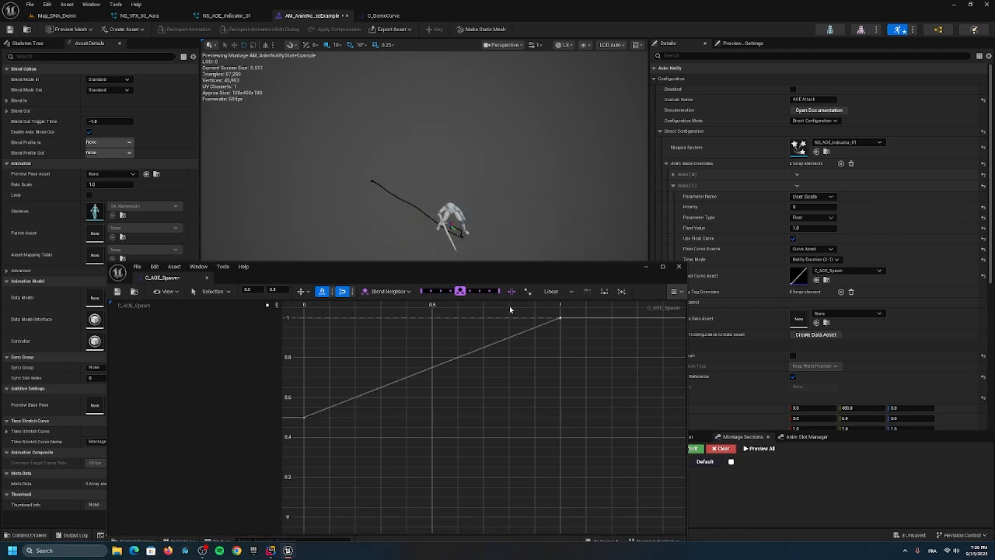
pyautogui.hotkey('ctrl', 'a')
pyautogui.rightClick(484, 382)
pyautogui.click(528, 251)
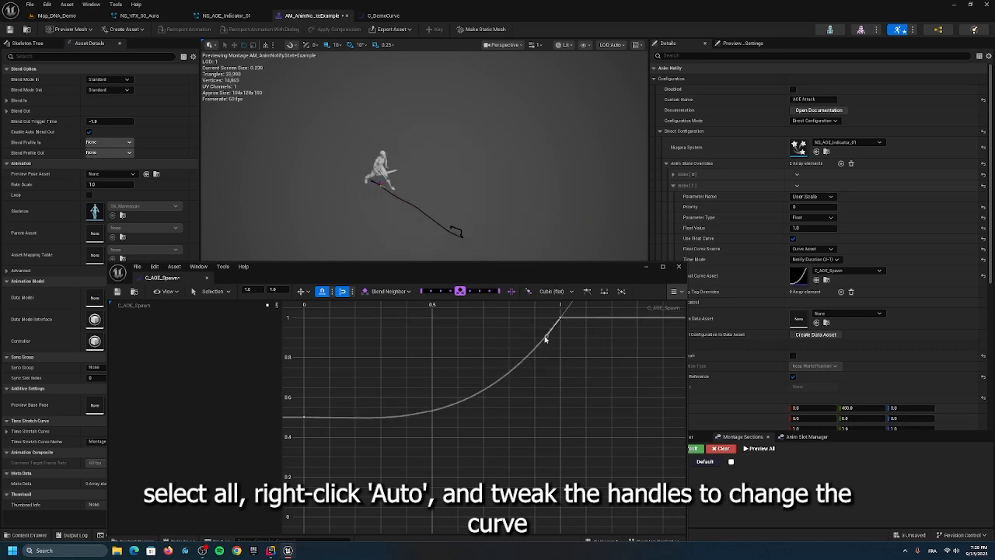
# Step: Shape the curve's end tangent into an ease-in, shift the end key to time about 0.9, and close the curve editor
pyautogui.moveTo(546, 338); pyautogui.dragTo(545, 338)
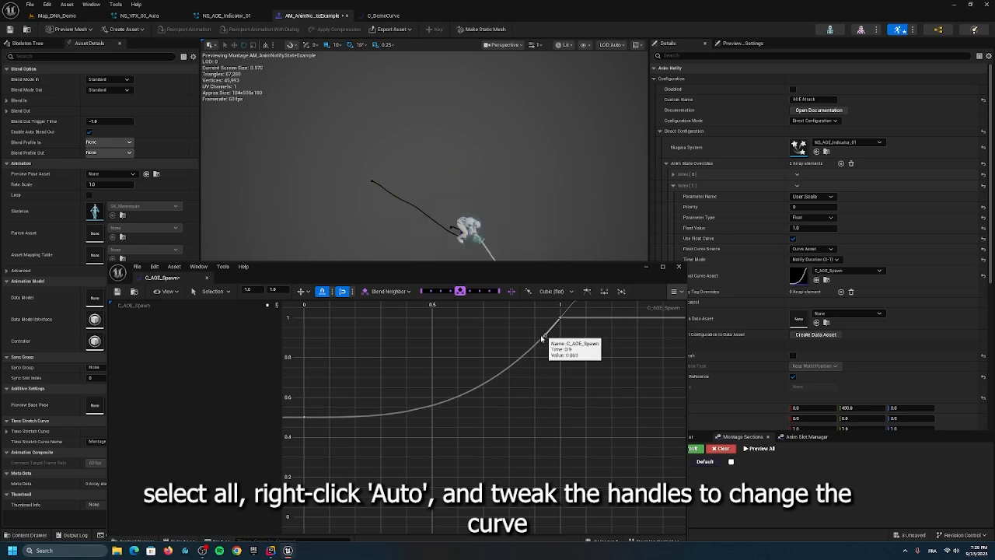
pyautogui.moveTo(559, 317); pyautogui.dragTo(536, 318)
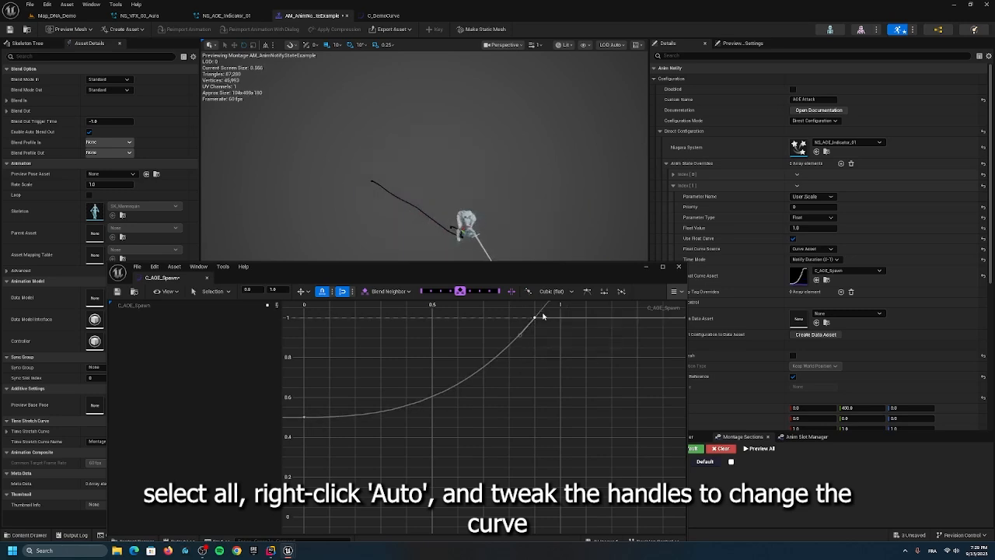
pyautogui.click(679, 267)
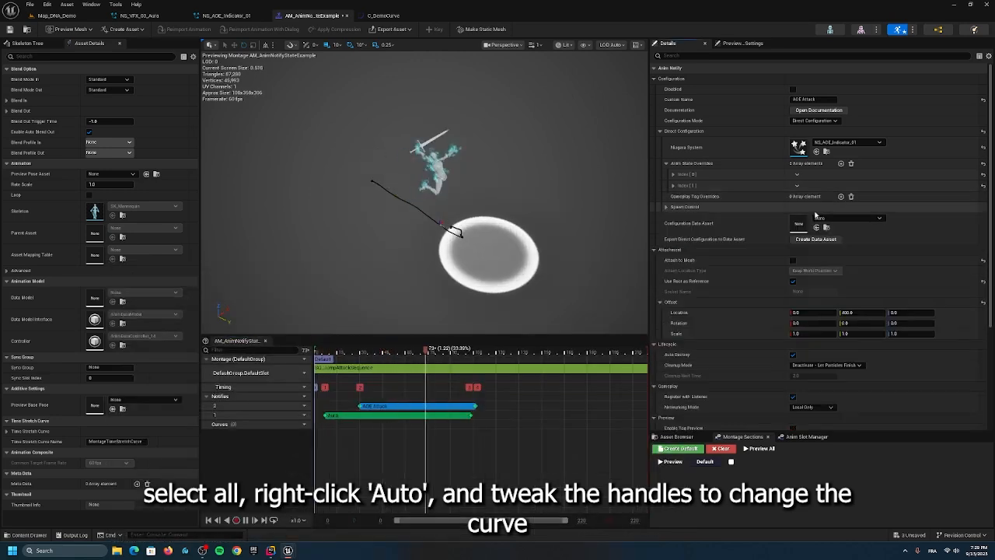
# Step: Add a third override for User.Update_Color on the AOE Attack notify and enable Use Color Curves
pyautogui.click(840, 163)
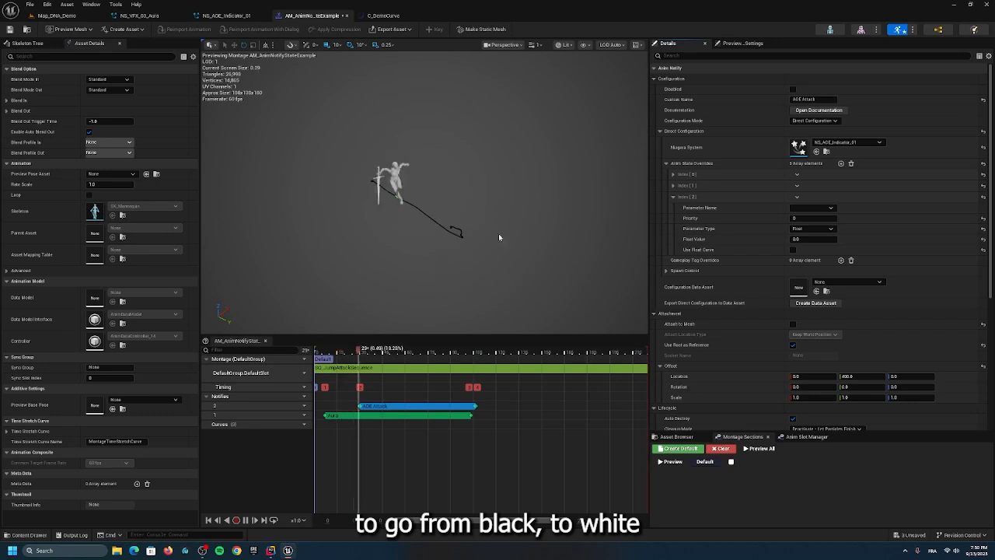
pyautogui.click(814, 208)
pyautogui.click(817, 257)
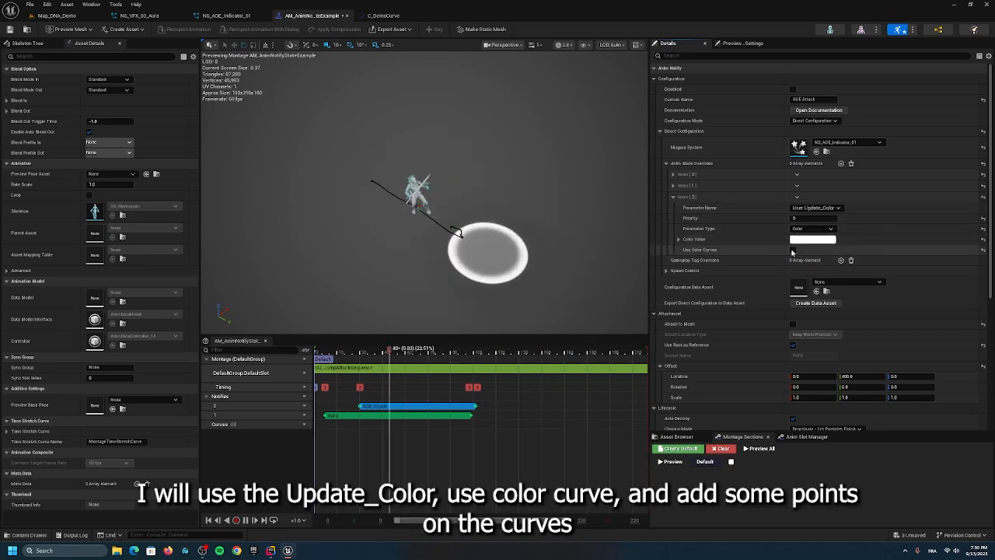
pyautogui.click(792, 249)
# Step: Add a starting key near time 0 to each of the Color R, G and B runtime curves
pyautogui.scroll(-1, 800, 280)
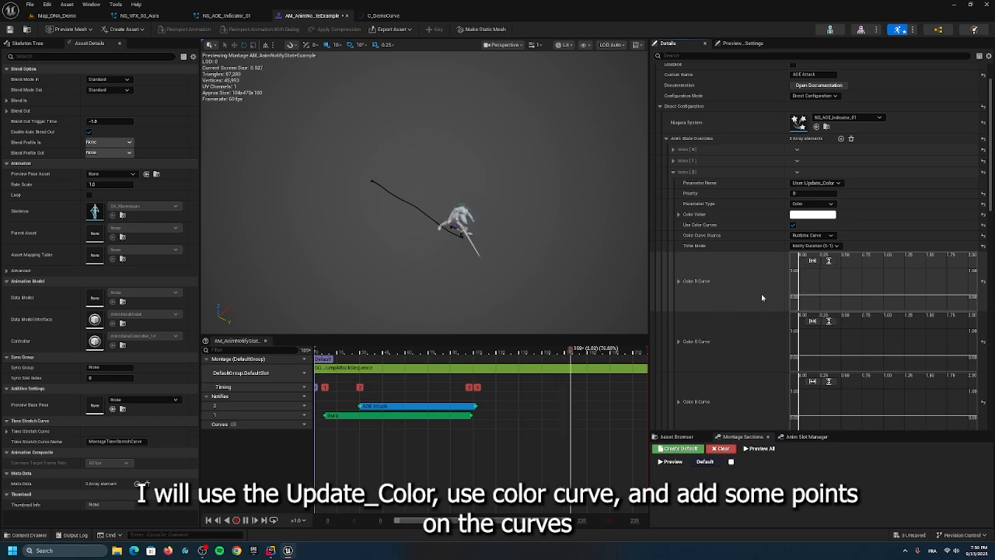
pyautogui.scroll(-1, 806, 252)
pyautogui.rightClick(800, 258)
pyautogui.click(818, 274)
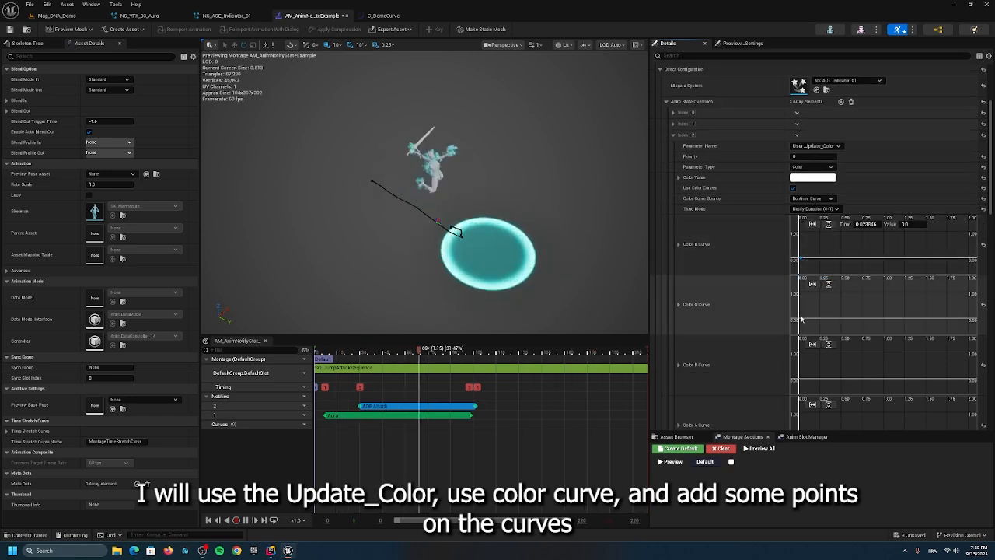
pyautogui.rightClick(801, 315)
pyautogui.click(817, 332)
pyautogui.rightClick(805, 392)
pyautogui.click(822, 408)
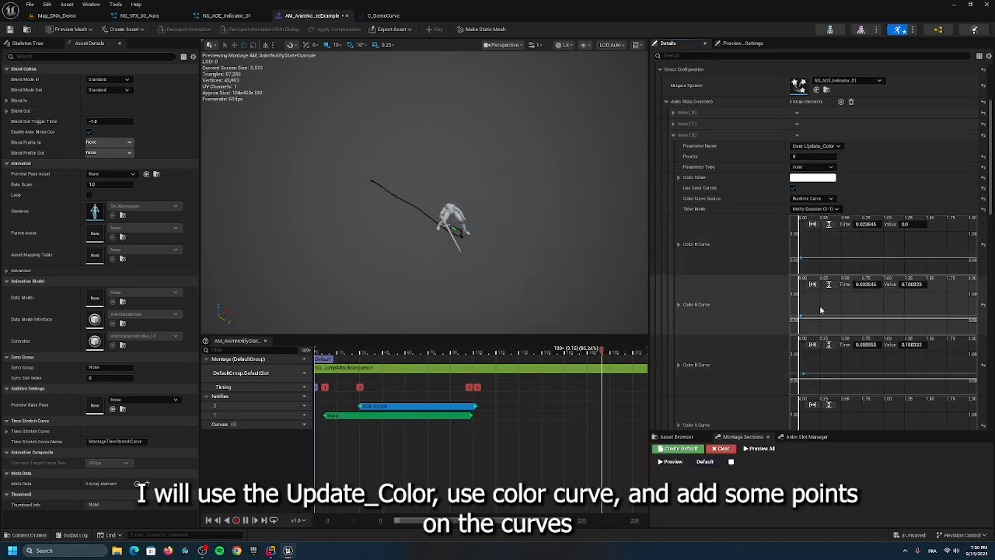
# Step: Add a second key to the Color R curve at time 1.0 and value 1.0
pyautogui.moveTo(853, 224); pyautogui.dragTo(870, 224)
pyautogui.rightClick(852, 250)
pyautogui.click(869, 267)
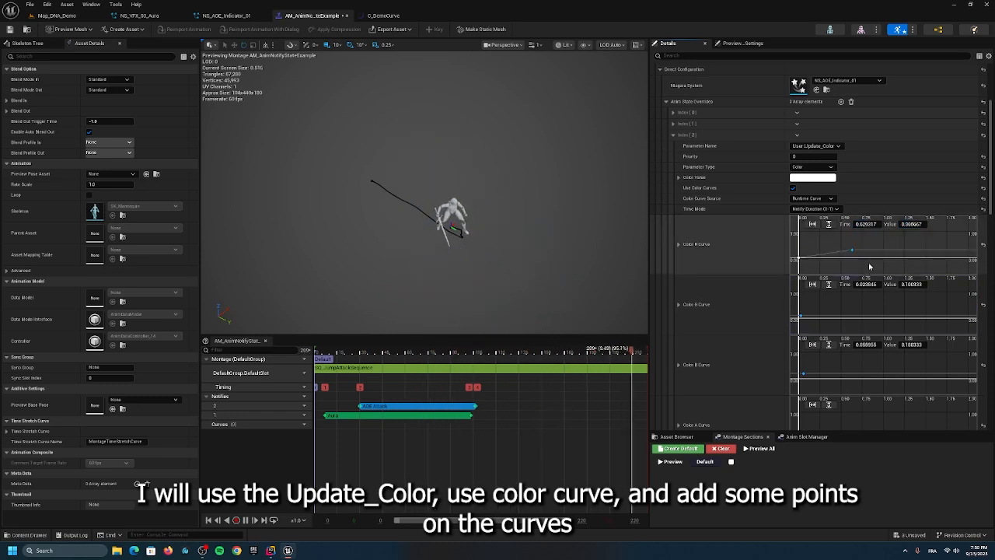
pyautogui.write('1')
pyautogui.press('Tab')
pyautogui.write('1')
pyautogui.press('Return')
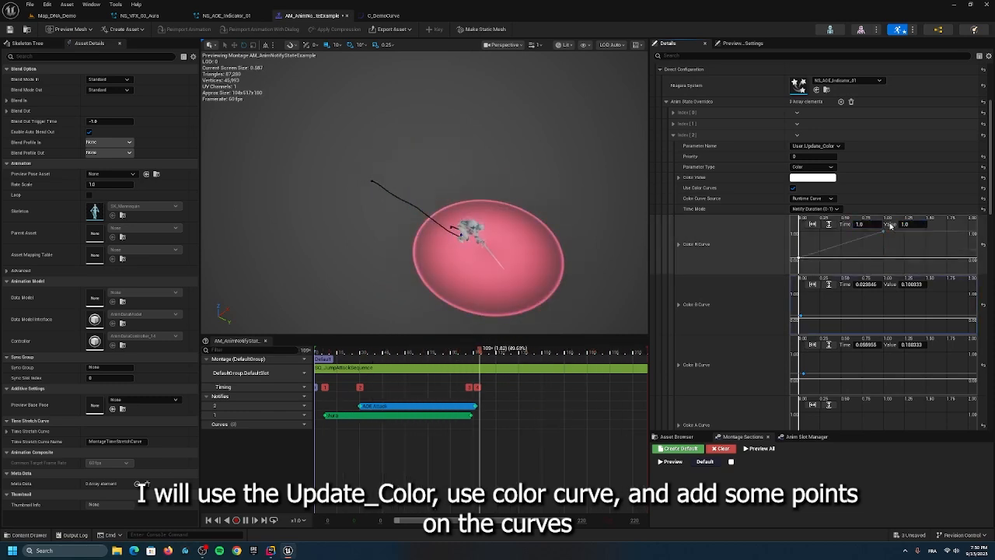
# Step: Add end keys at time 1.0 and value 1.0 to the Color G and Color B curves
pyautogui.click(868, 318)
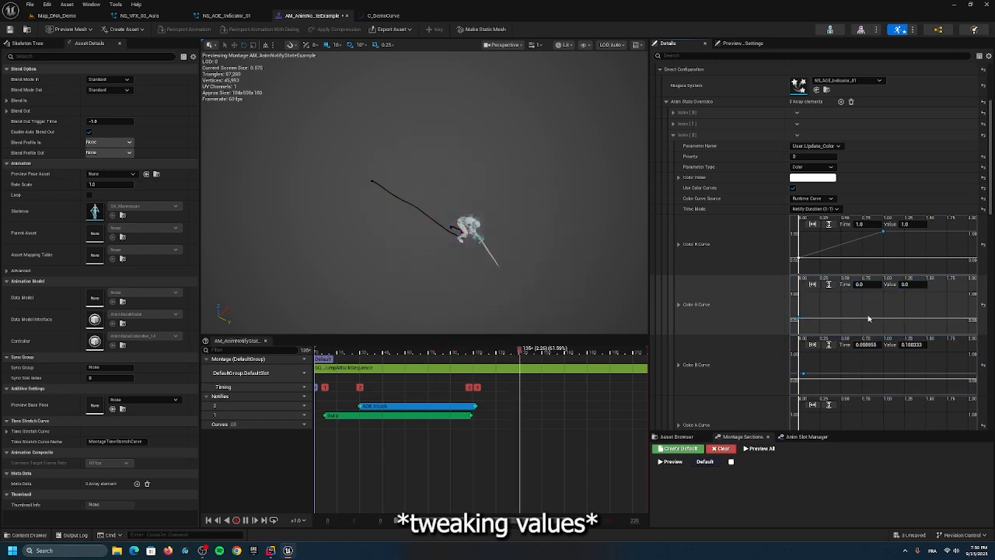
pyautogui.write('1')
pyautogui.press('Tab')
pyautogui.write('1')
pyautogui.press('Return')
pyautogui.rightClick(850, 365)
pyautogui.click(869, 381)
pyautogui.click(866, 344)
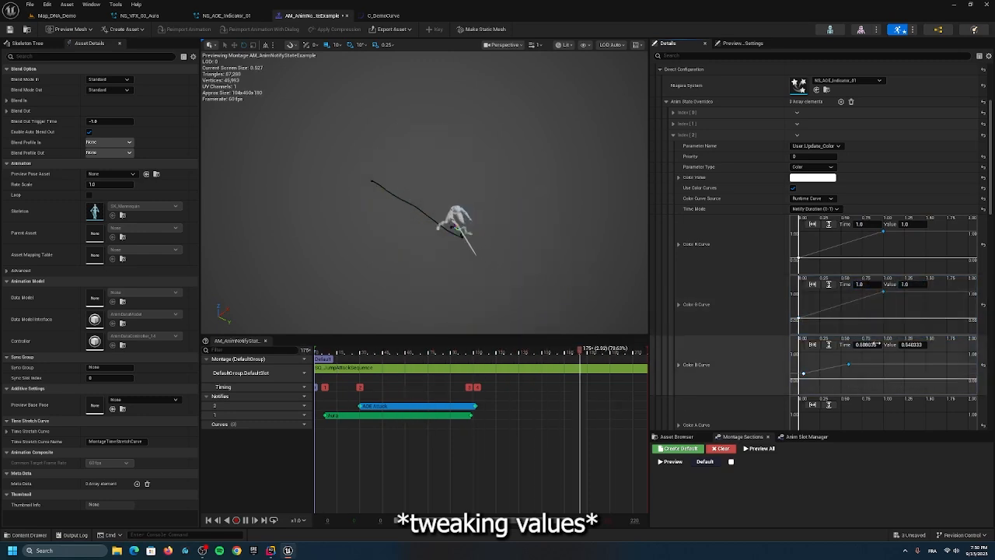
pyautogui.write('1')
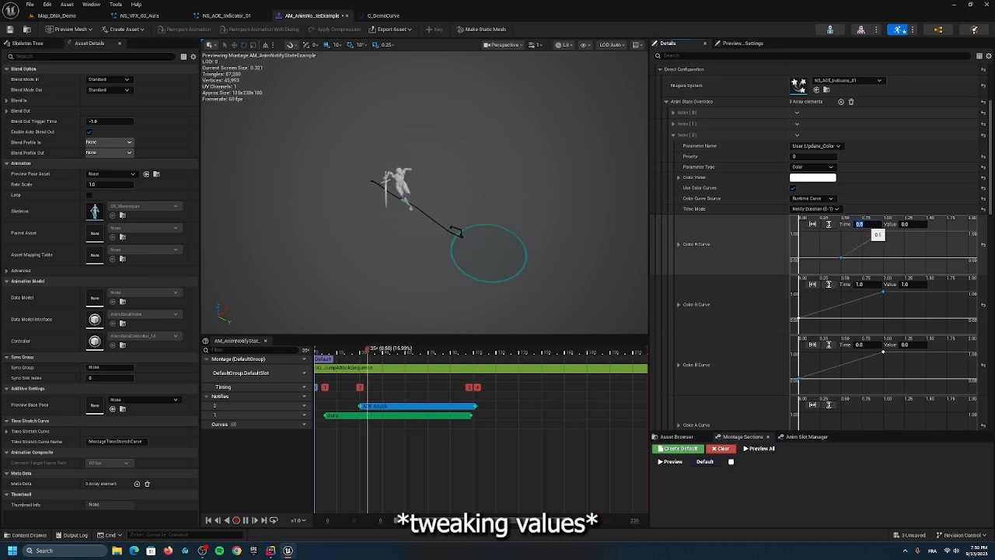
# Step: Set the time of the Color G curve's starting key to 0.5
pyautogui.click(864, 283)
pyautogui.write('0.5')
pyautogui.press('Return')
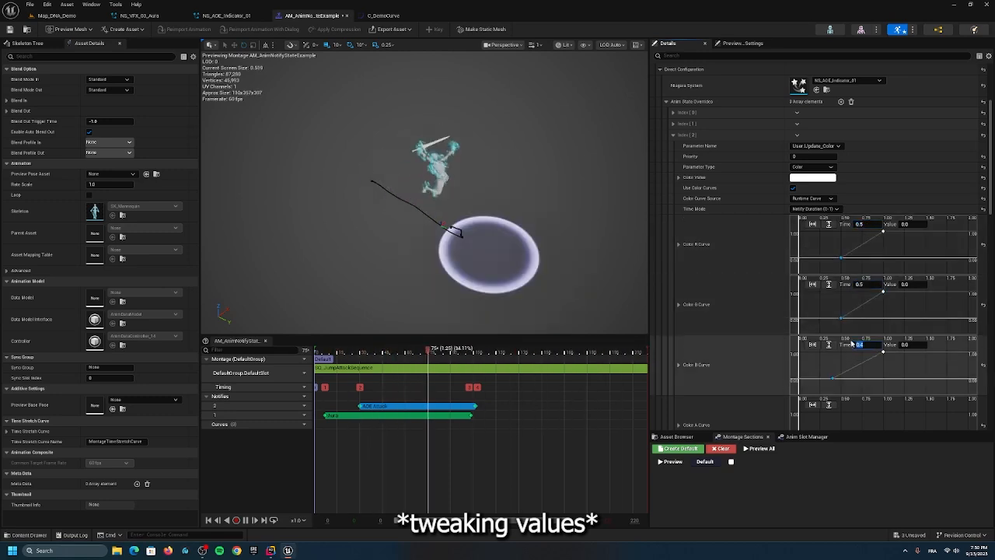
# Step: Darken the base Color Value of the User.Update_Color override to a medium grey
pyautogui.click(813, 177)
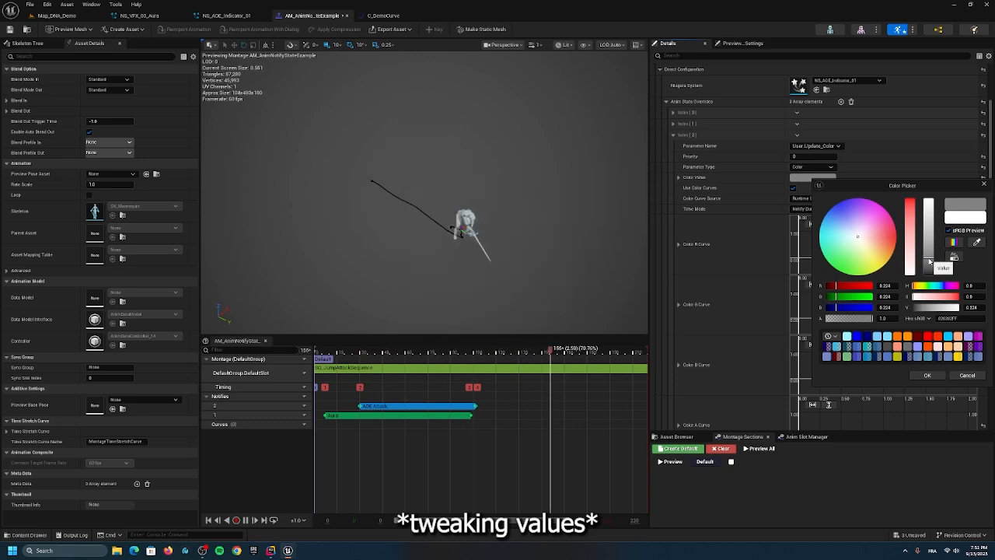
pyautogui.click(926, 375)
pyautogui.click(812, 177)
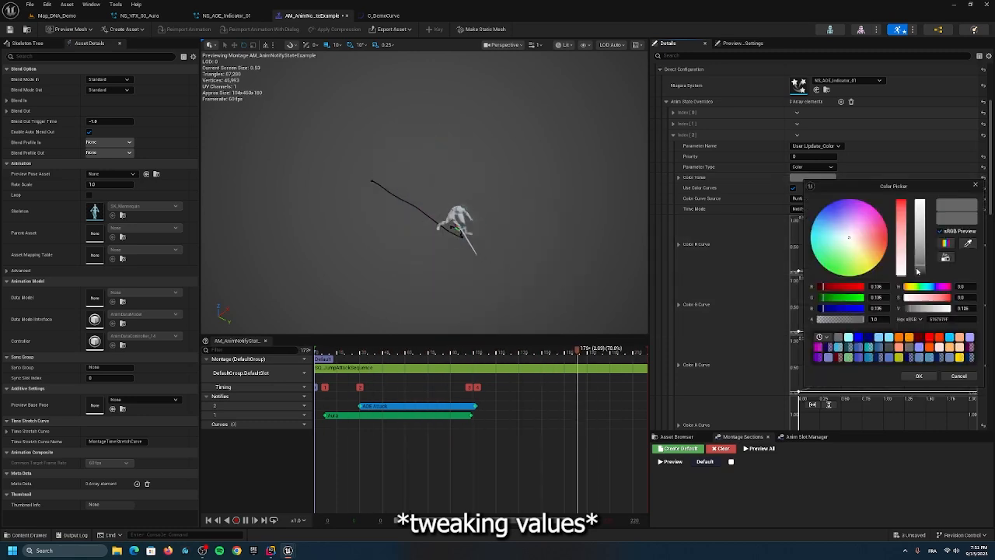
pyautogui.moveTo(922, 269); pyautogui.dragTo(922, 266)
pyautogui.click(919, 375)
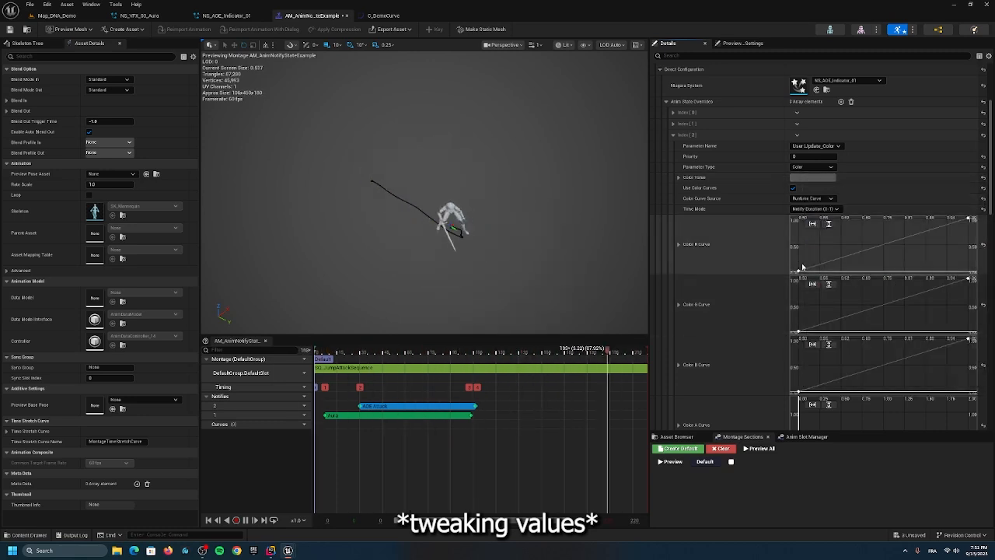
# Step: Set the time of the starting key to 0.3 on the Color R, G and B curves
pyautogui.click(798, 272)
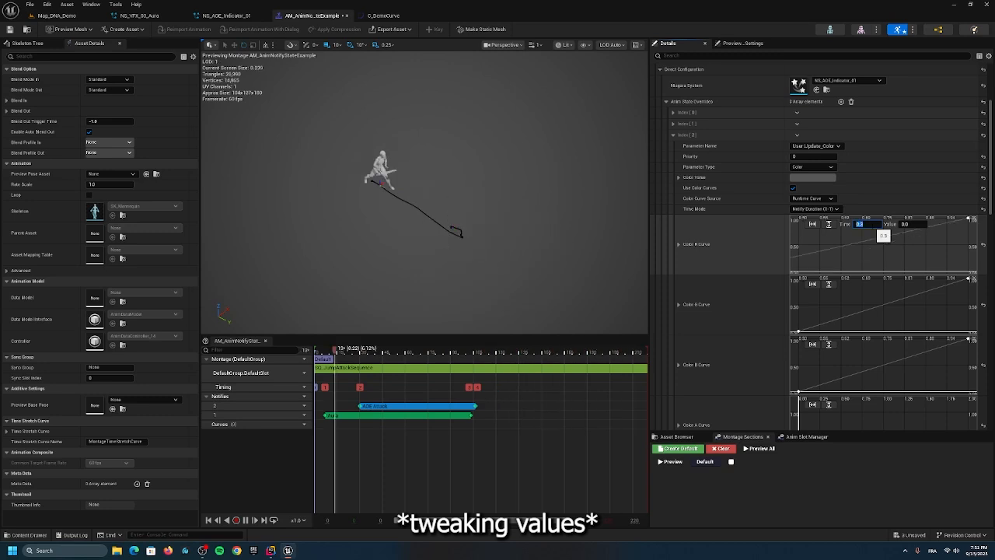
pyautogui.press('Return')
pyautogui.click(798, 391)
pyautogui.click(869, 344)
pyautogui.write('0.3')
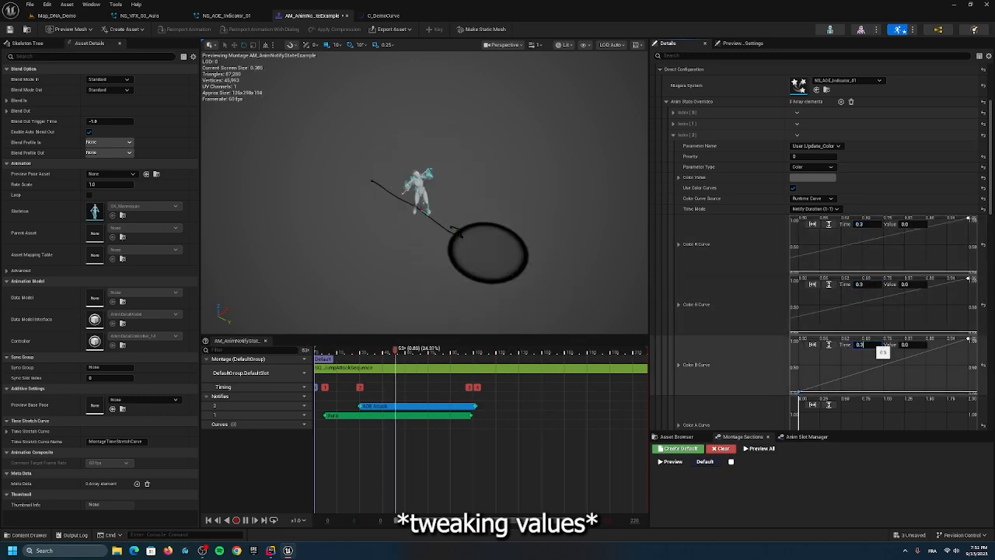
pyautogui.press('Return')
pyautogui.click(733, 199)
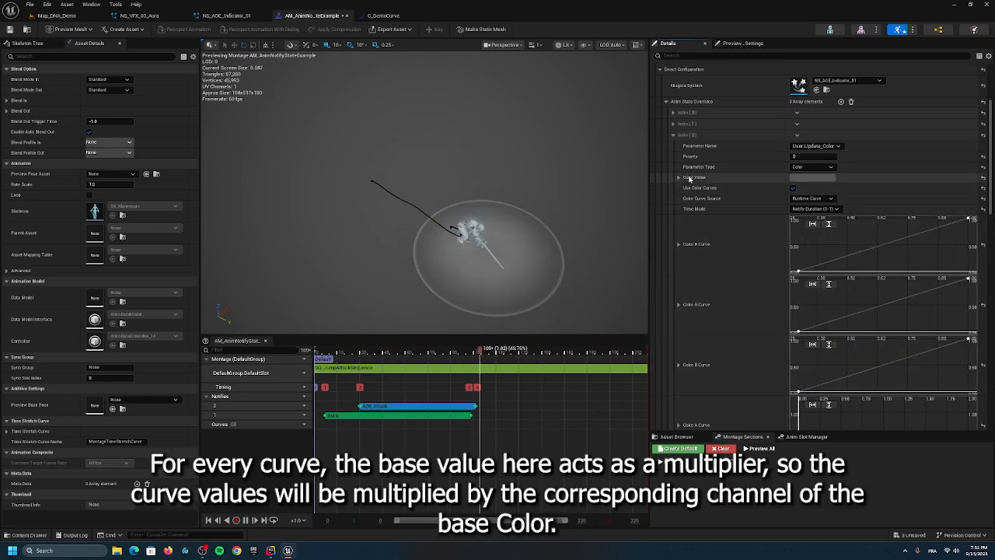
# Step: Try white and red as the override's base Color Value, and settle on a muted light blue
pyautogui.click(806, 179)
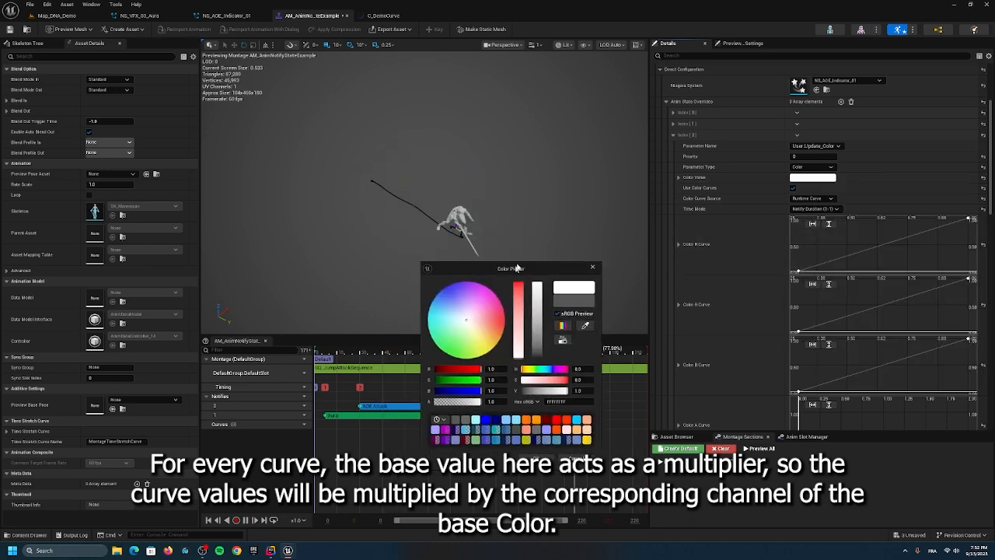
pyautogui.moveTo(518, 269); pyautogui.dragTo(576, 231)
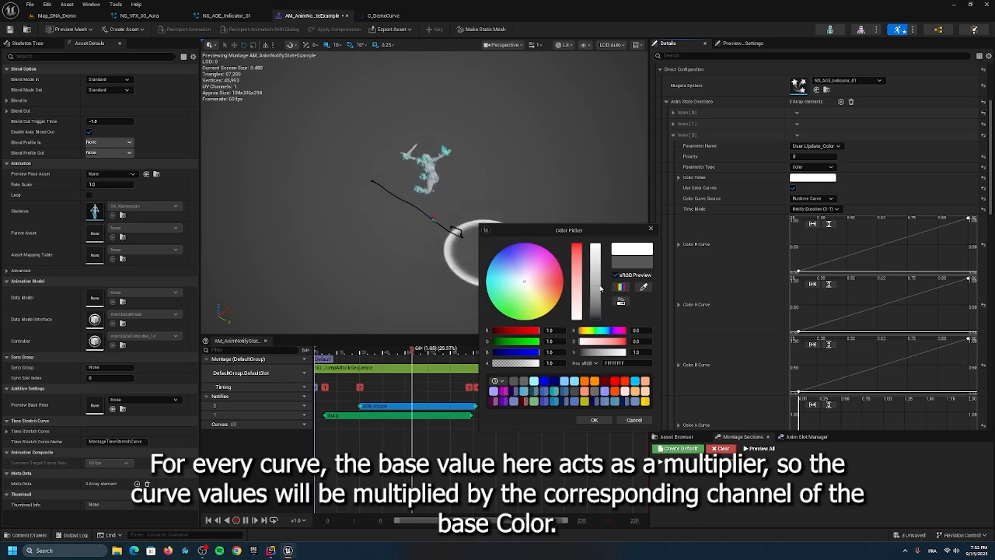
pyautogui.moveTo(599, 289); pyautogui.dragTo(594, 319)
pyautogui.moveTo(601, 234); pyautogui.dragTo(732, 220)
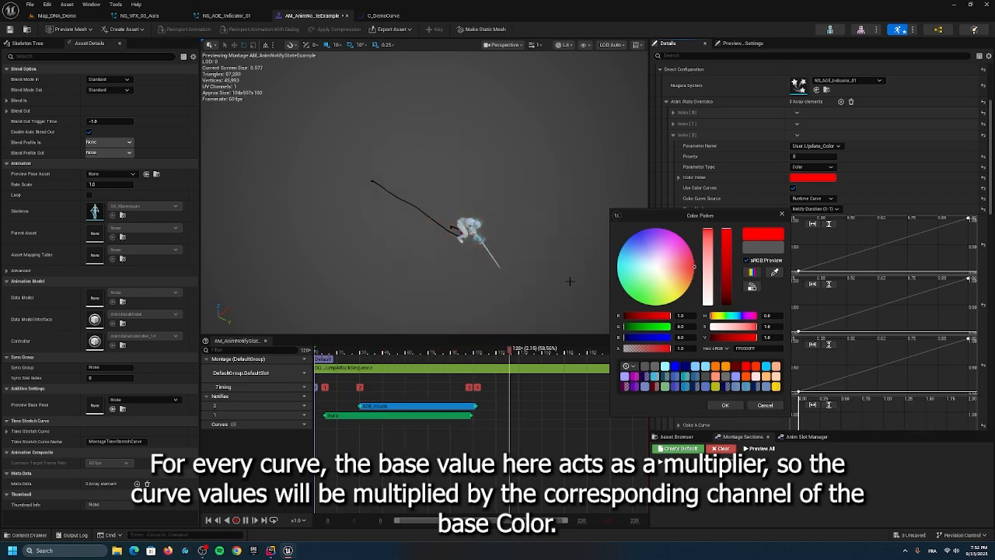
pyautogui.moveTo(659, 243)
pyautogui.mouseDown()
pyautogui.moveTo(676, 233)
pyautogui.moveTo(632, 246)
pyautogui.moveTo(629, 260)
pyautogui.mouseUp()
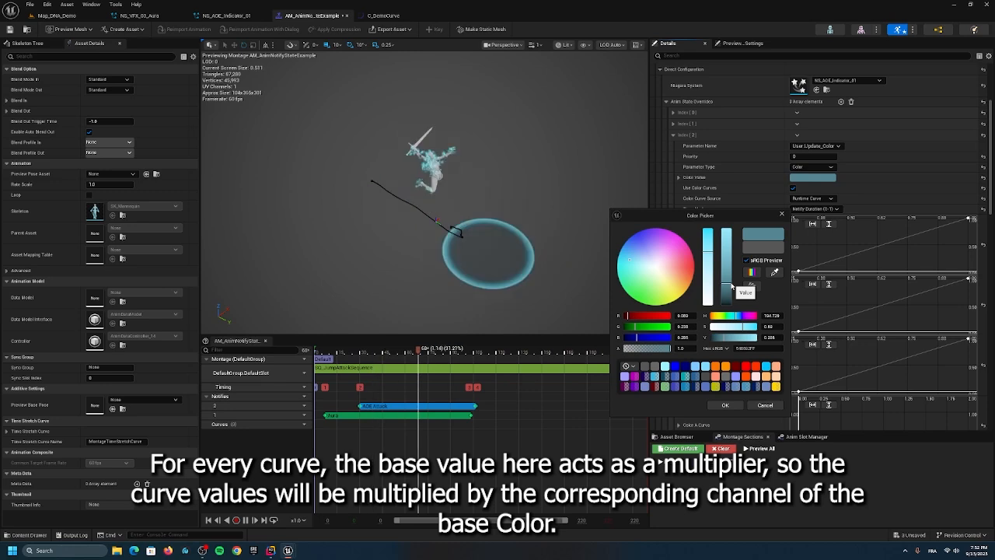
pyautogui.click(725, 405)
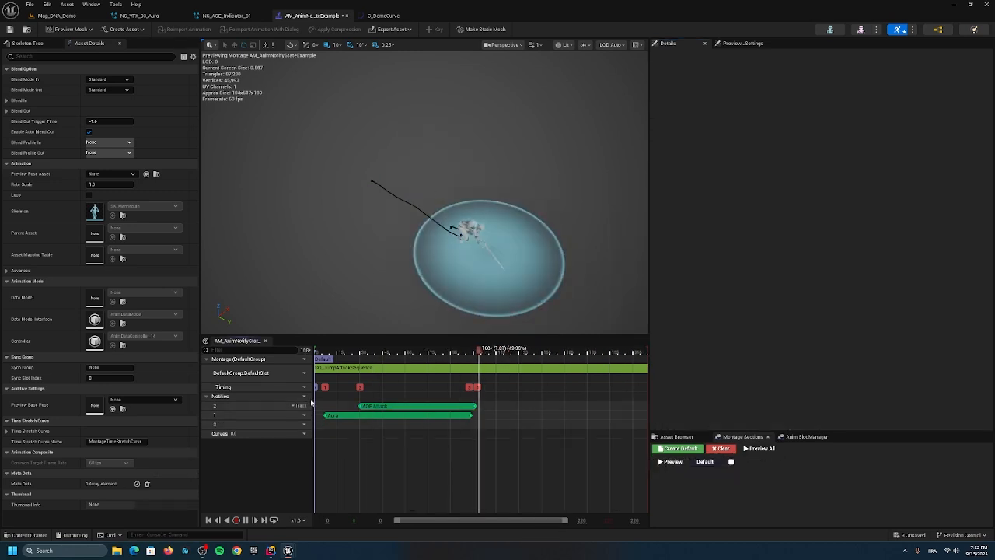
# Step: Add a DNA Anim Notify State (Dynamic Niagara) to the third notify track and select it
pyautogui.rightClick(337, 427)
pyautogui.moveTo(383, 451)
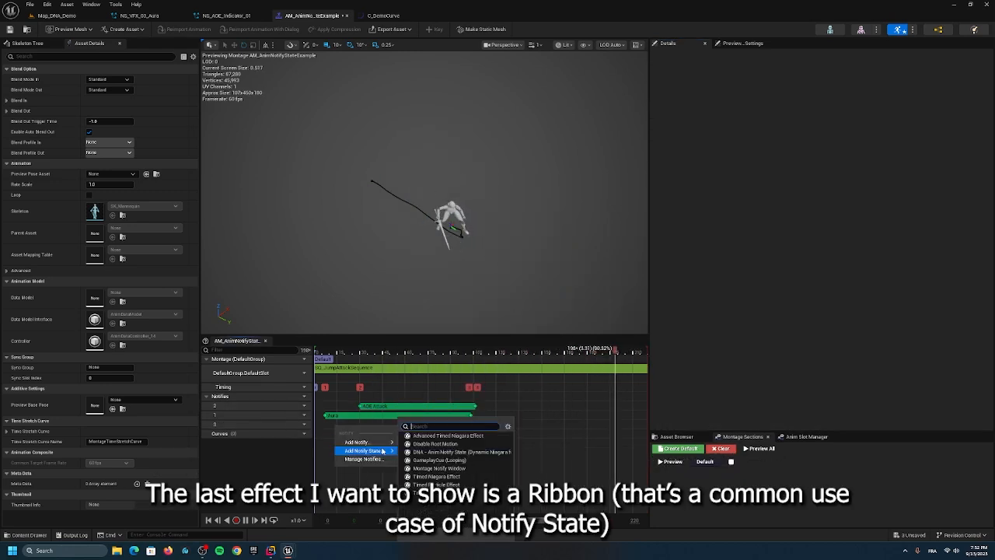
pyautogui.click(434, 453)
pyautogui.click(404, 424)
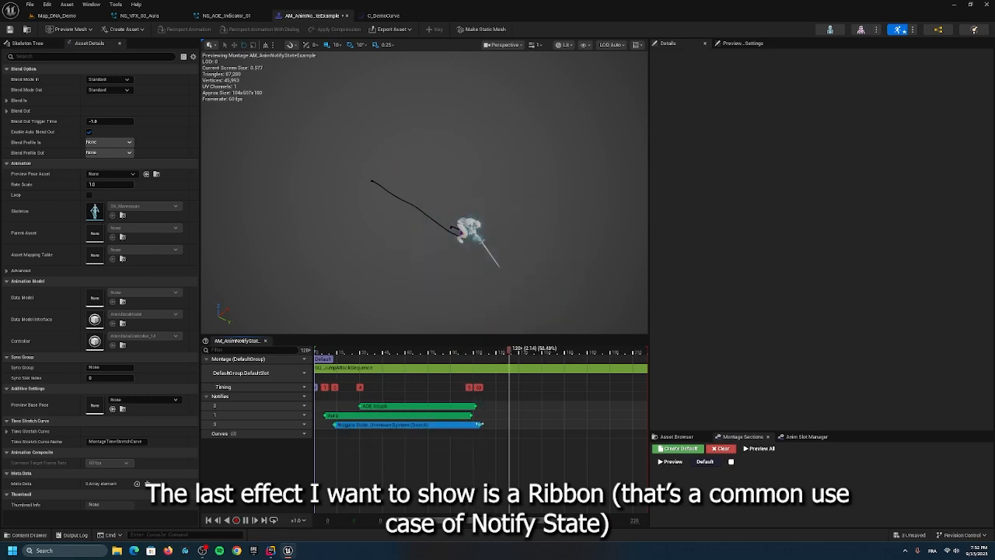
# Step: Assign NS_Trail as the new notify state's Niagara System
pyautogui.click(848, 142)
pyautogui.click(854, 252)
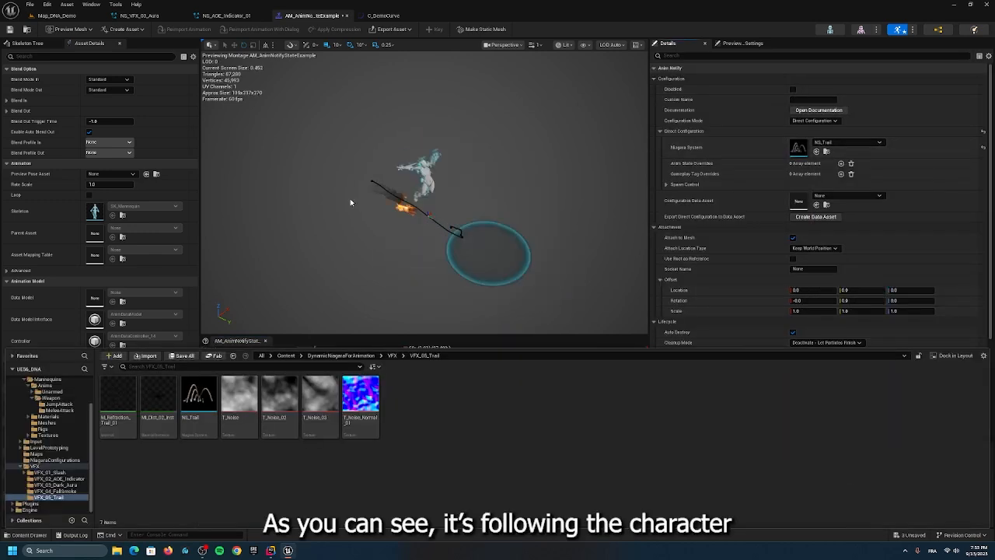
pyautogui.click(520, 313)
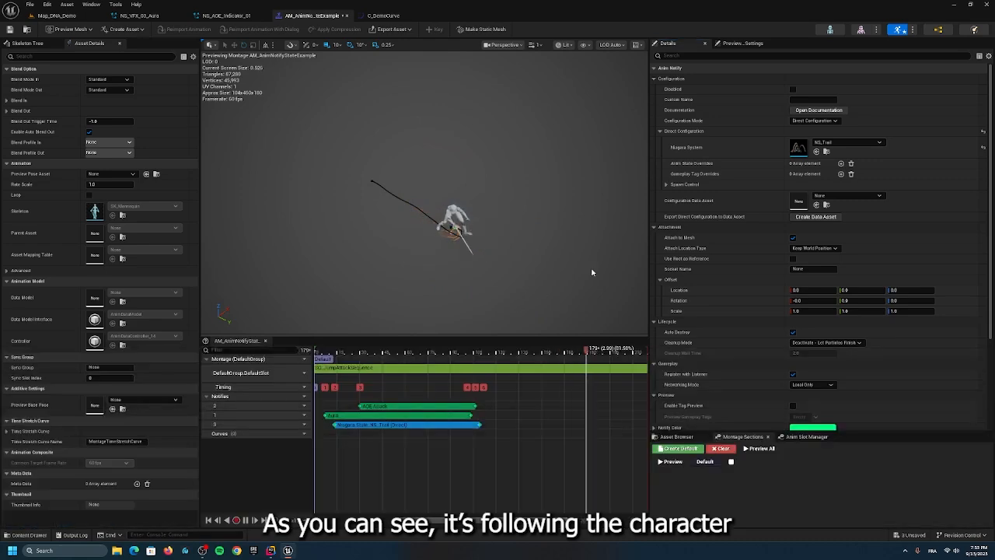
# Step: Open the character's skeleton and select the HandWeaponTip_R socket under the hand_r bone to get its name
pyautogui.click(830, 30)
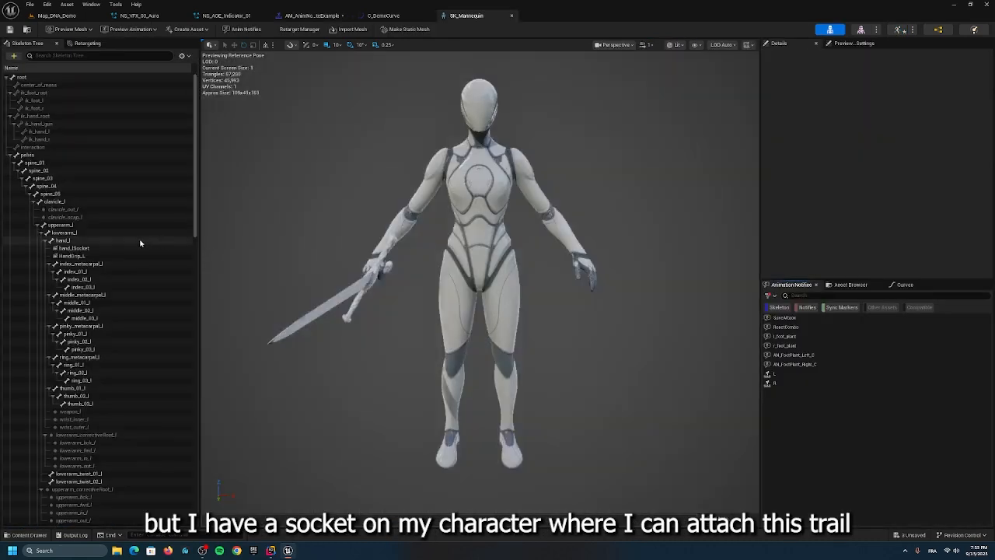
pyautogui.scroll(-5, 140, 244)
pyautogui.moveTo(194, 203); pyautogui.dragTo(210, 252)
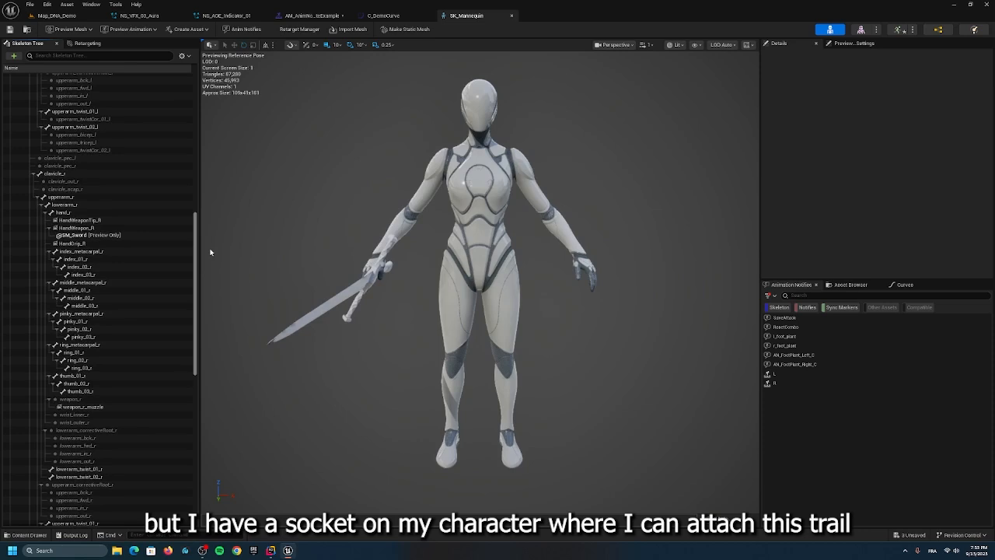
pyautogui.click(80, 221)
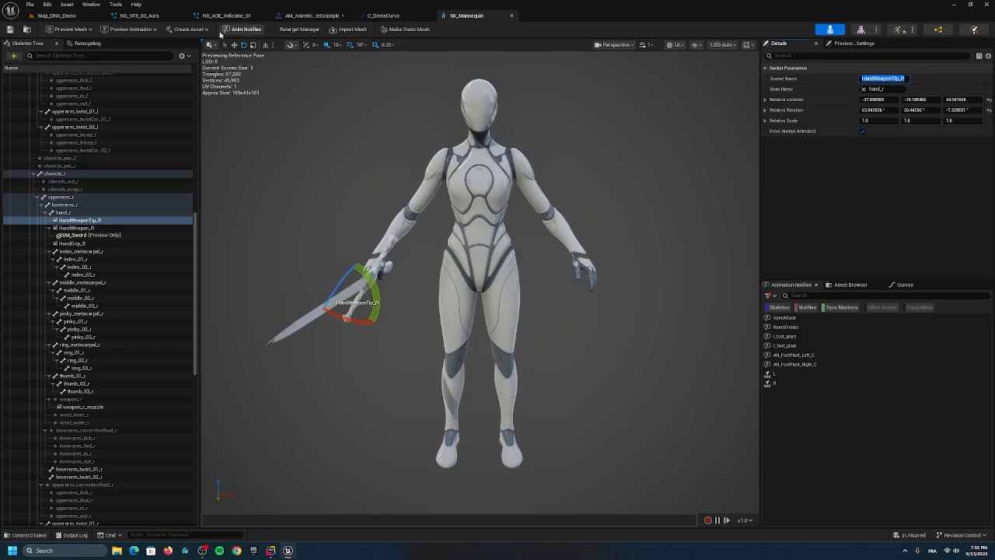
# Step: In the montage, set the trail notify's Socket Name to HandWeaponTip_R and its Attach Location Type to Snap to Target, Keep World Scale
pyautogui.click(302, 15)
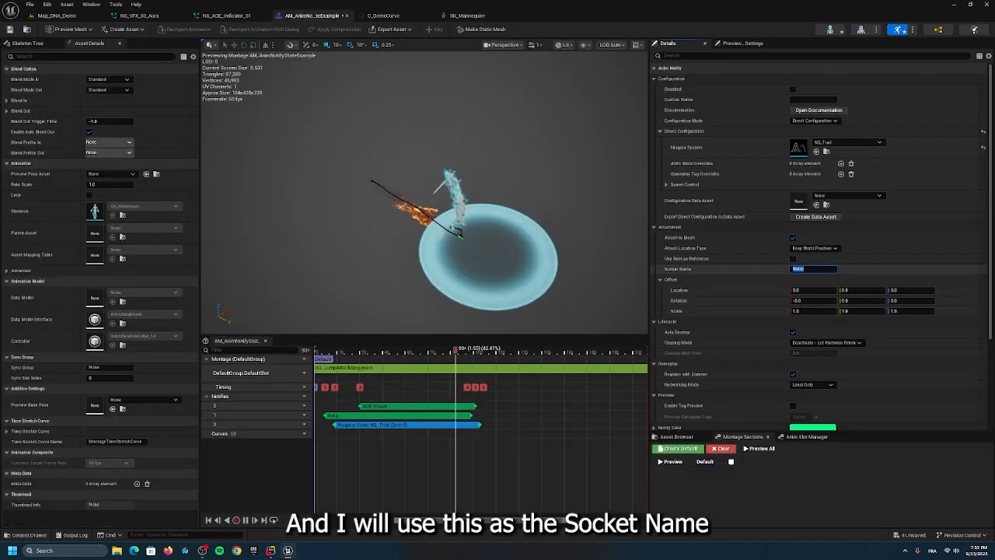
pyautogui.click(816, 248)
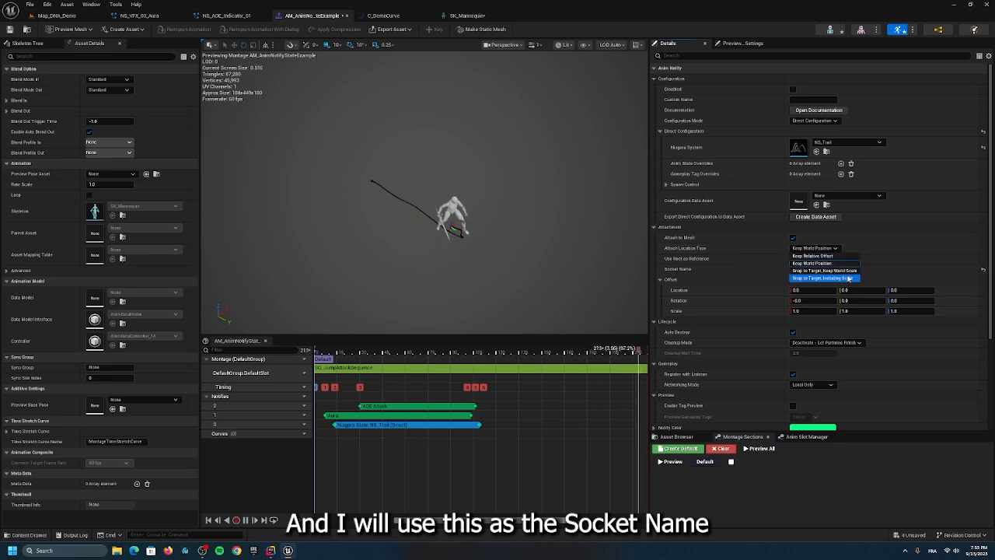
pyautogui.click(847, 272)
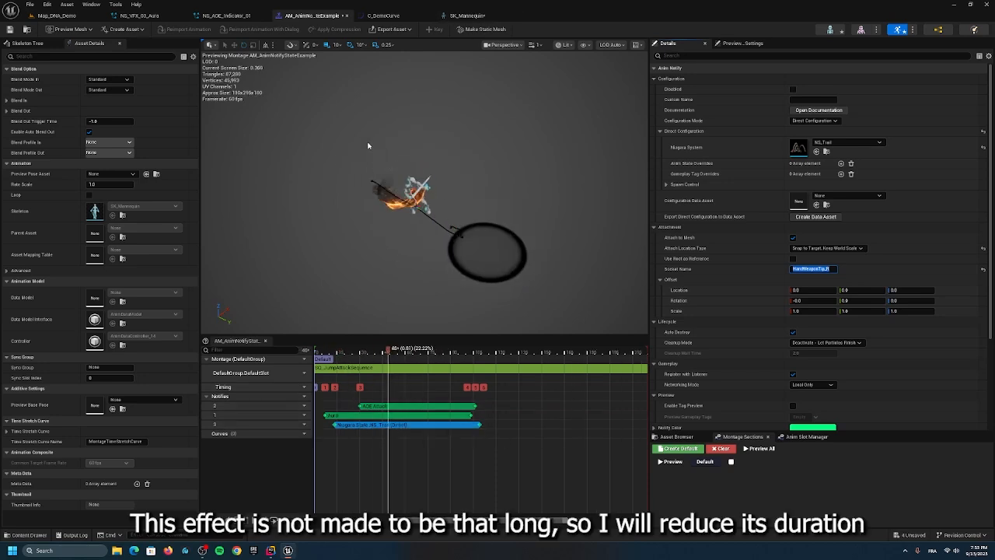
# Step: Shorten the NS_Trail notify state by moving its start further along the timeline, past the start of AOE Attack
pyautogui.moveTo(335, 425); pyautogui.dragTo(334, 424)
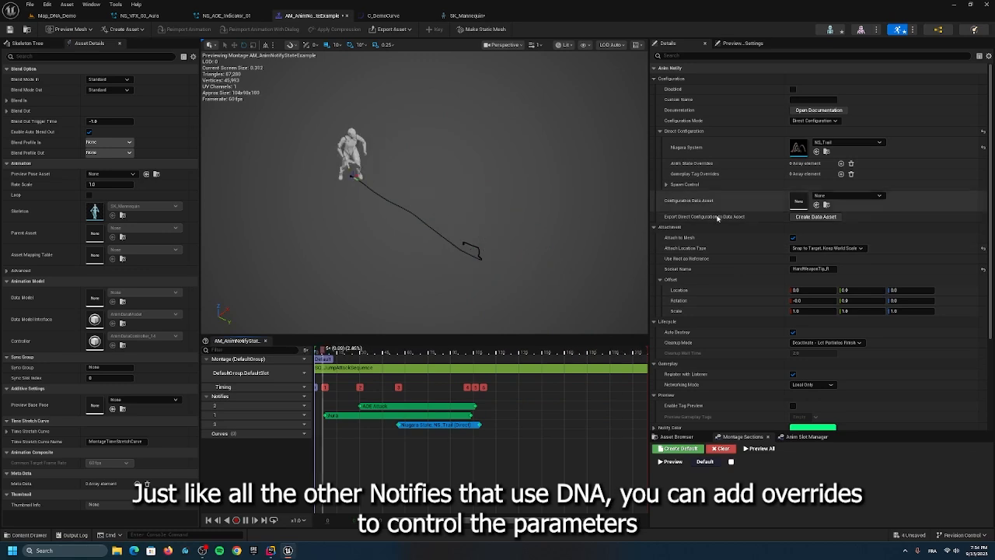
# Step: Examine the trail notify's Spawn Control, offset and Cleanup Mode options
pyautogui.click(666, 184)
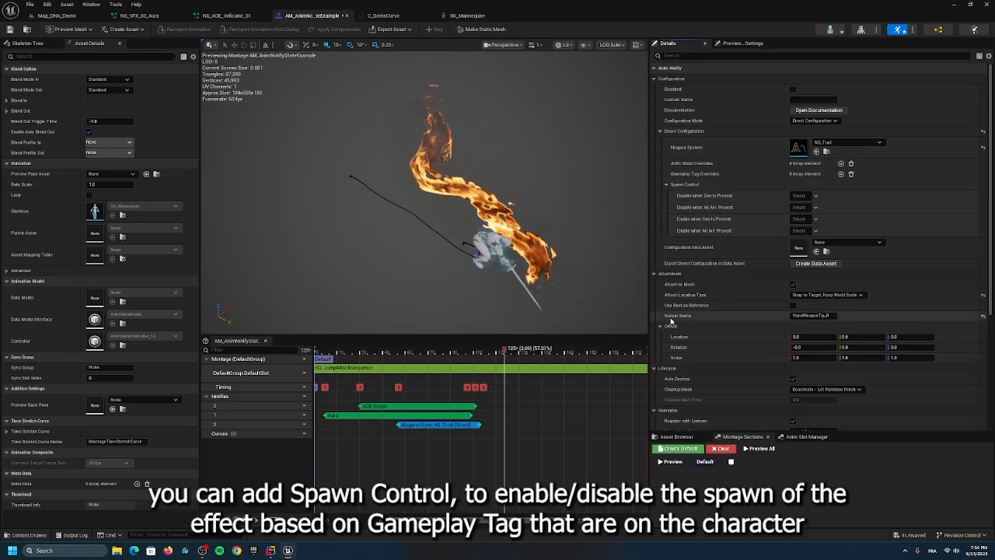
pyautogui.scroll(-2, 683, 342)
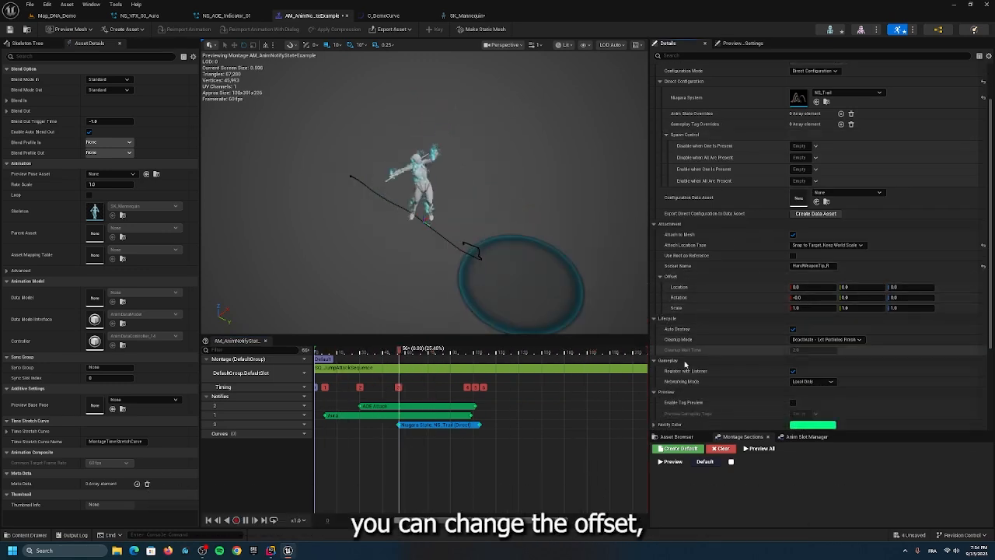
pyautogui.click(845, 340)
pyautogui.click(836, 342)
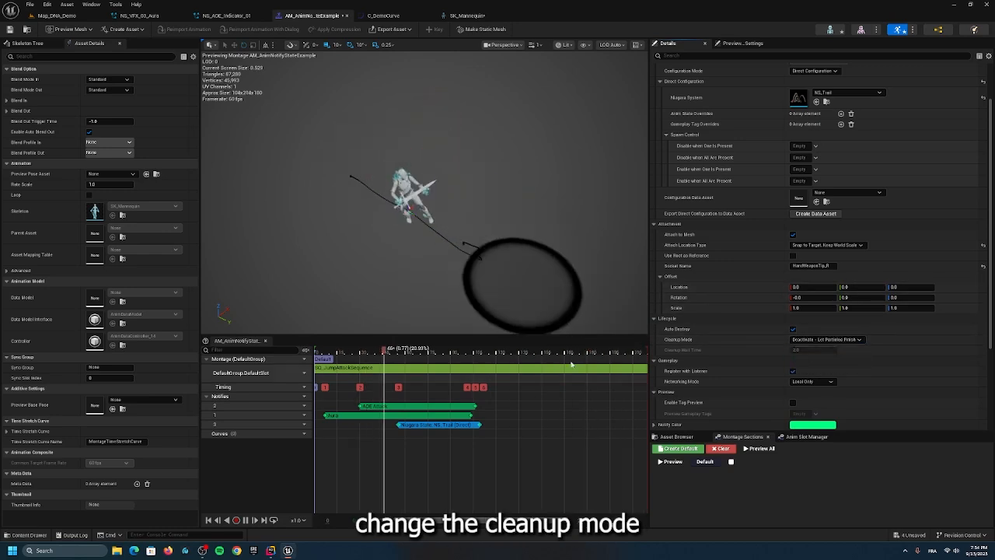
pyautogui.scroll(2, 755, 104)
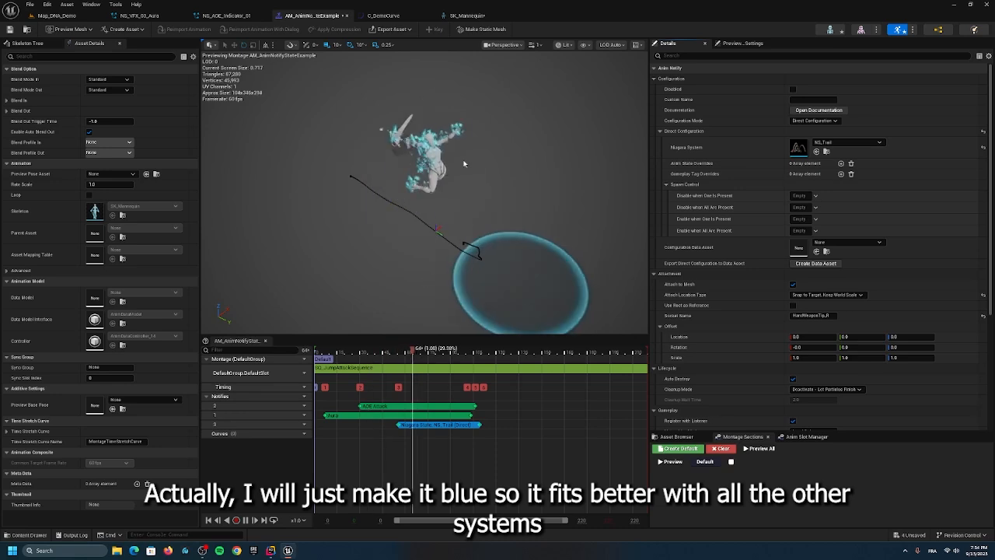
# Step: Add an anim state override for User.Base_Color to the trail notify and set its Color Value to a light blue
pyautogui.click(839, 163)
pyautogui.click(674, 174)
pyautogui.click(812, 185)
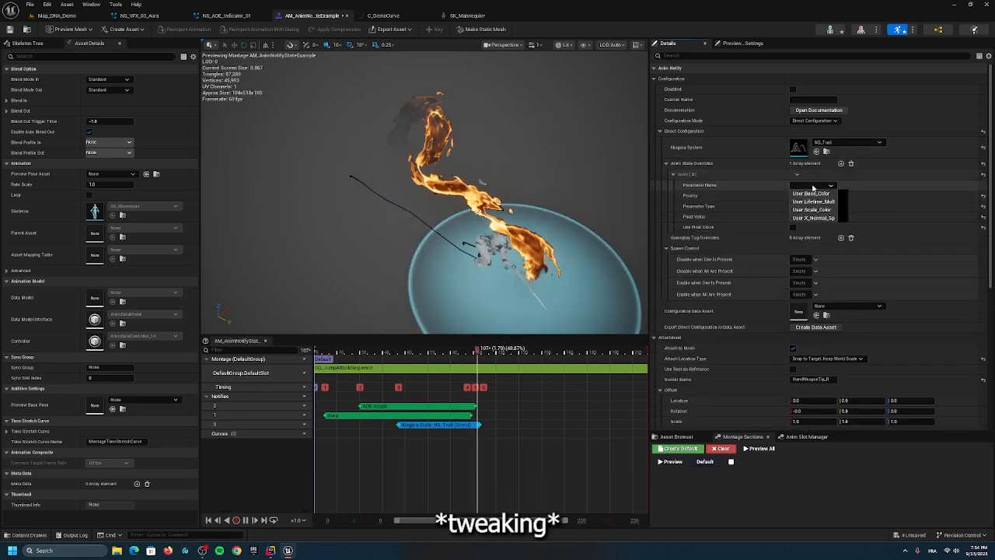
pyautogui.click(813, 193)
pyautogui.click(813, 217)
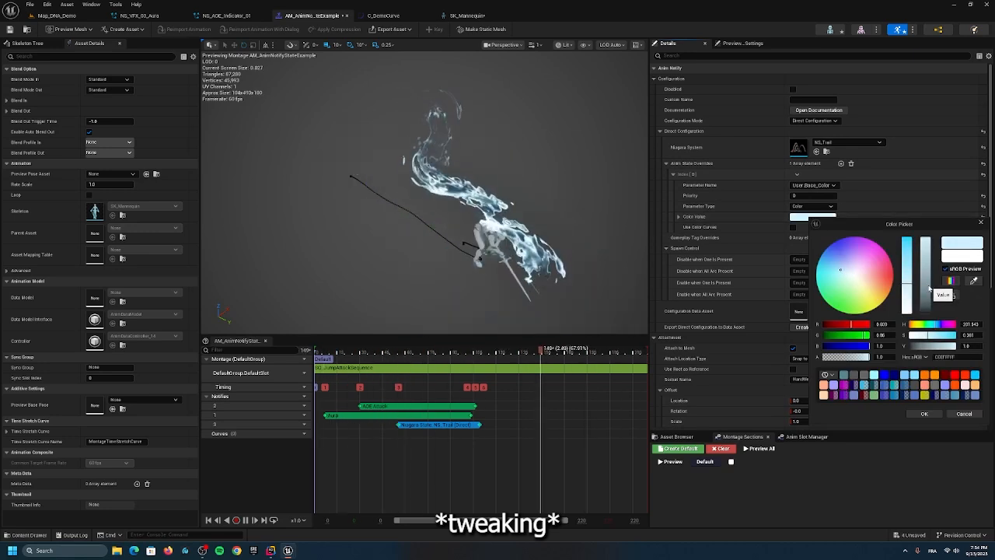
pyautogui.click(923, 414)
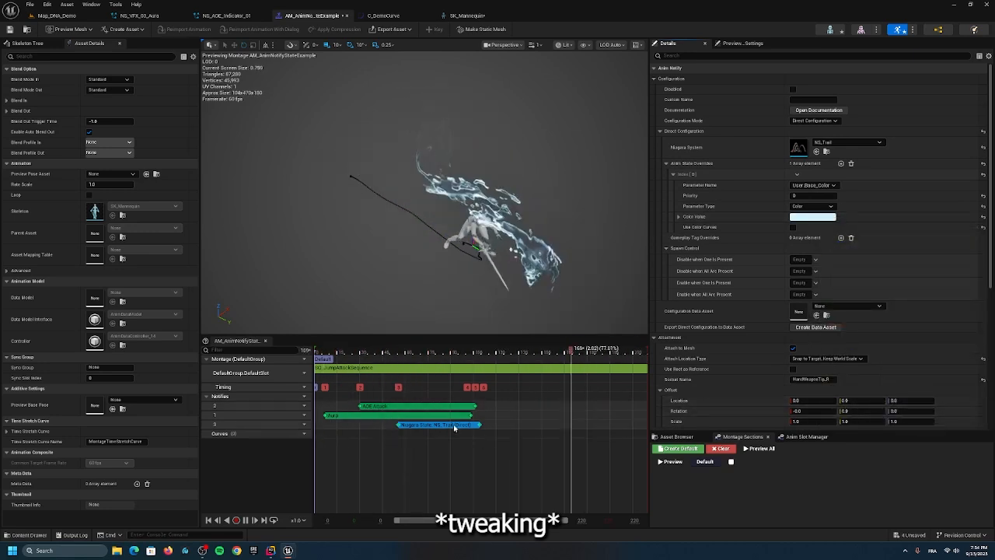
# Step: Adjust the trail notify's range so it starts and ends slightly earlier, and add a second anim state override
pyautogui.moveTo(478, 424); pyautogui.dragTo(440, 427)
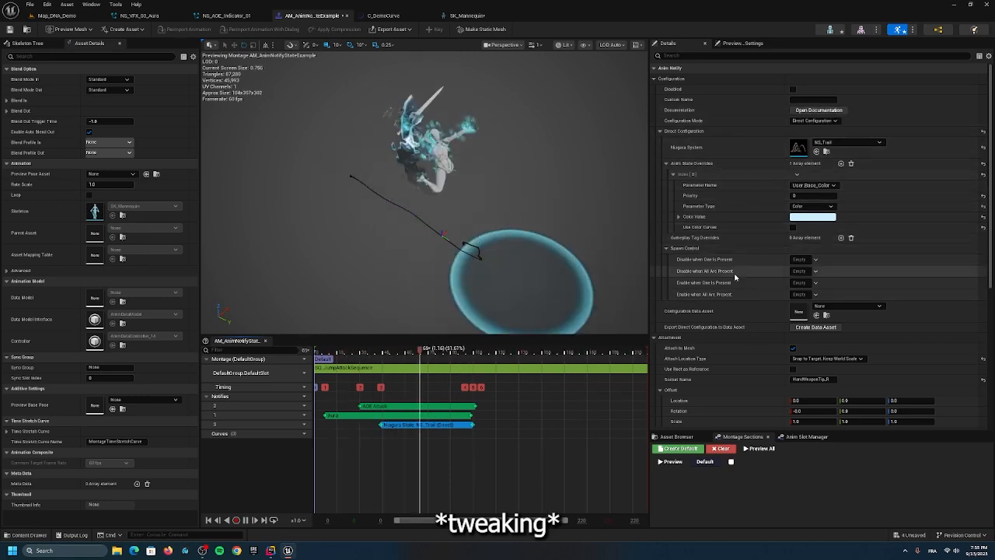
pyautogui.click(840, 163)
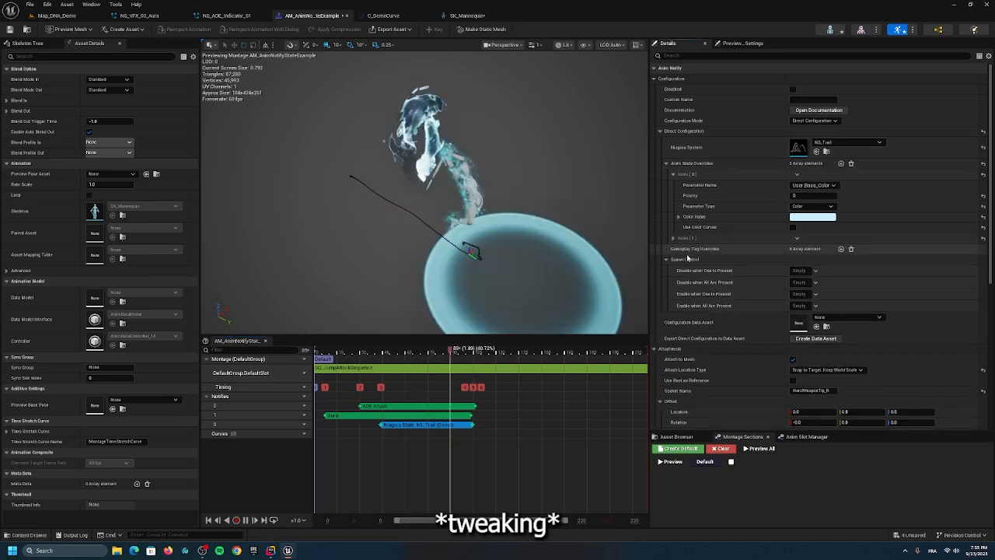
pyautogui.click(820, 265)
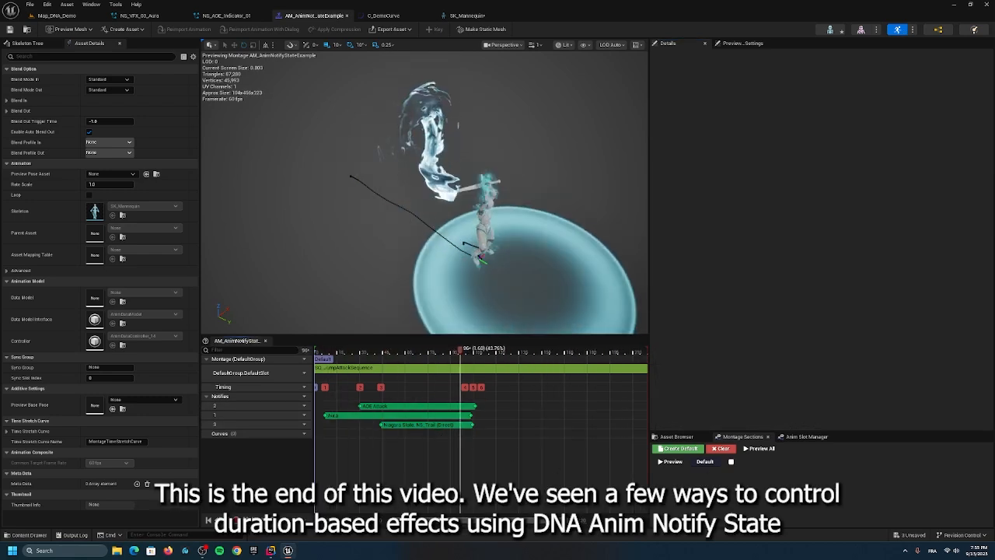
pyautogui.click(417, 405)
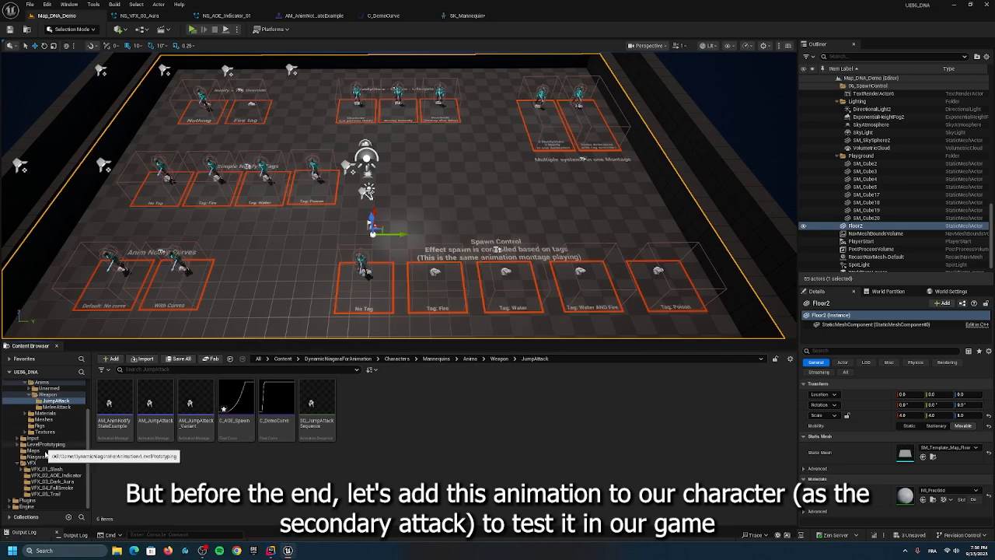
pyautogui.scroll(3, 46, 453)
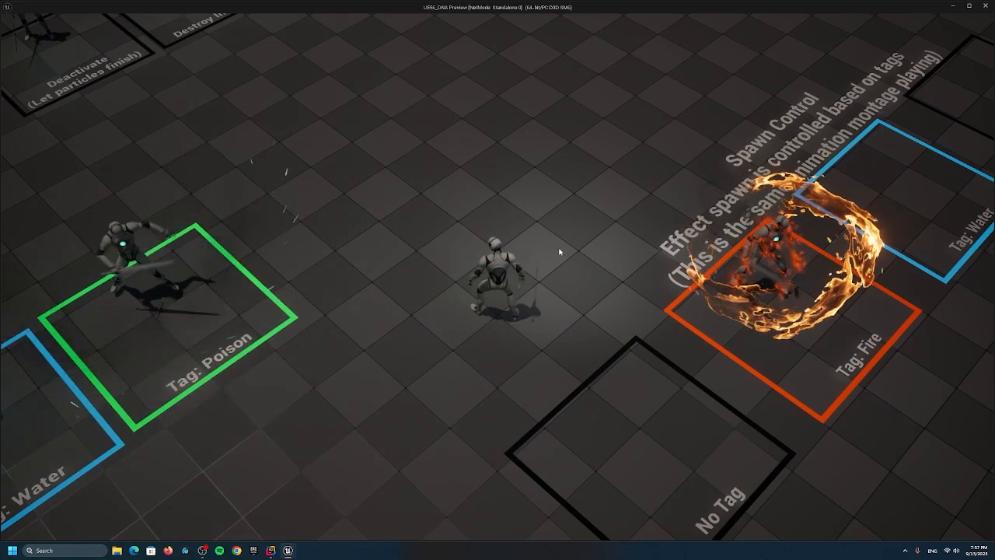
# Step: Move the character around the game preview and trigger its secondary jump attack several times to test the effects
pyautogui.rightClick(559, 252)
pyautogui.press('2')
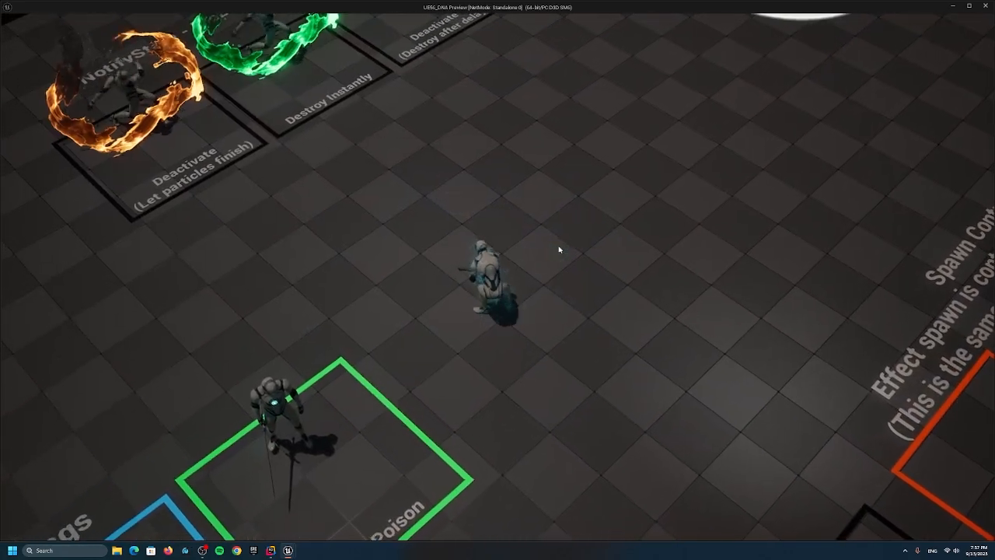
pyautogui.press('w')
pyautogui.press('d')
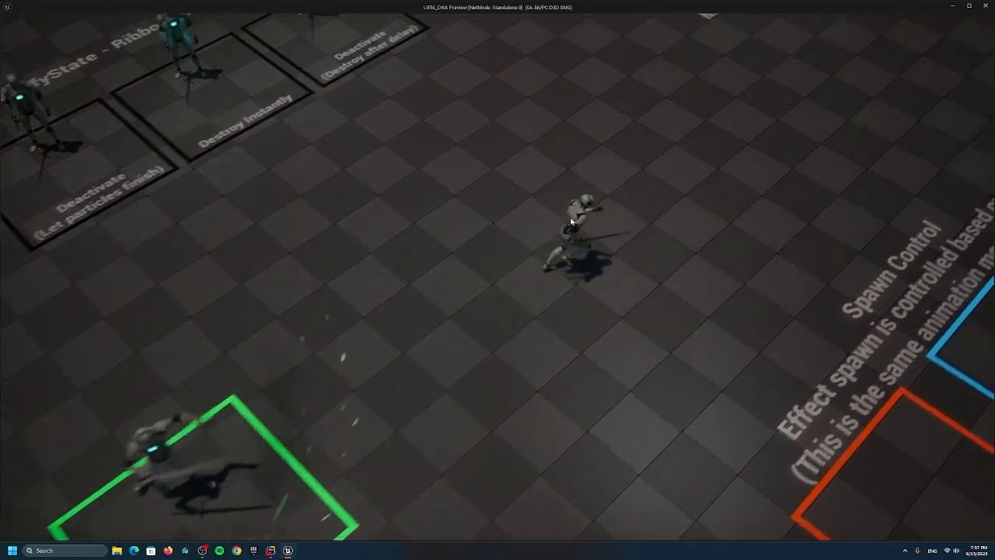
pyautogui.press('2')
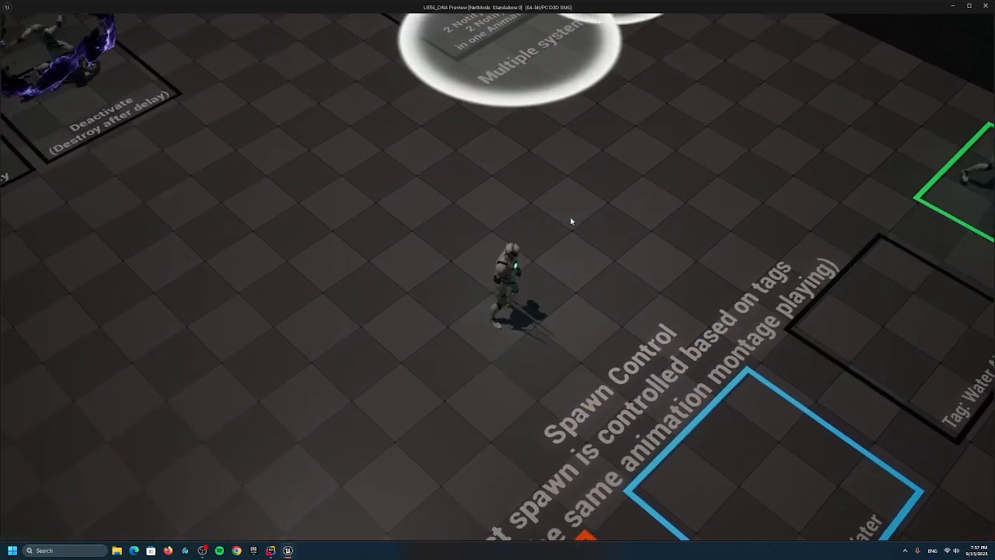
pyautogui.press('2')
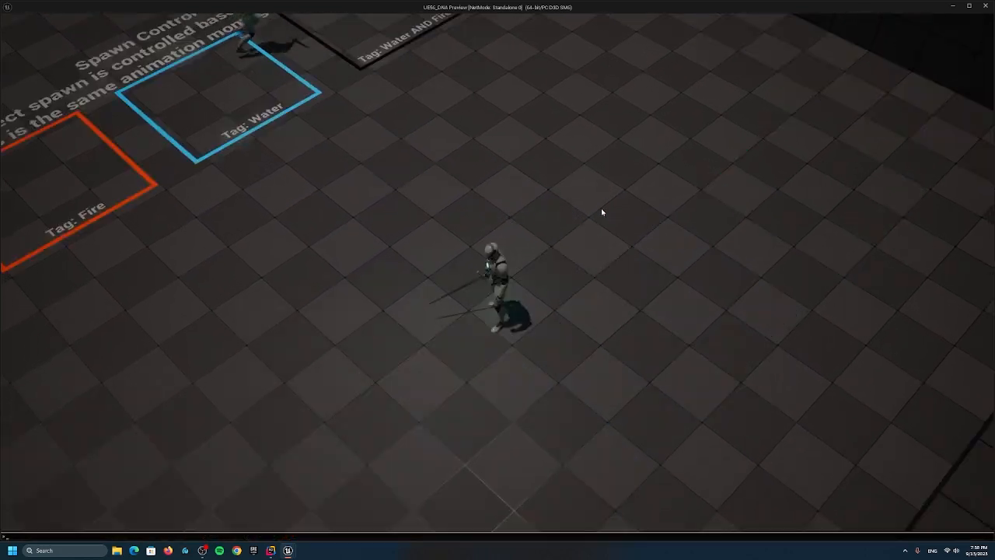
# Step: Run the console command "showdebug dna" in the game preview
pyautogui.press('BackSpace')
pyautogui.write('wdeb')
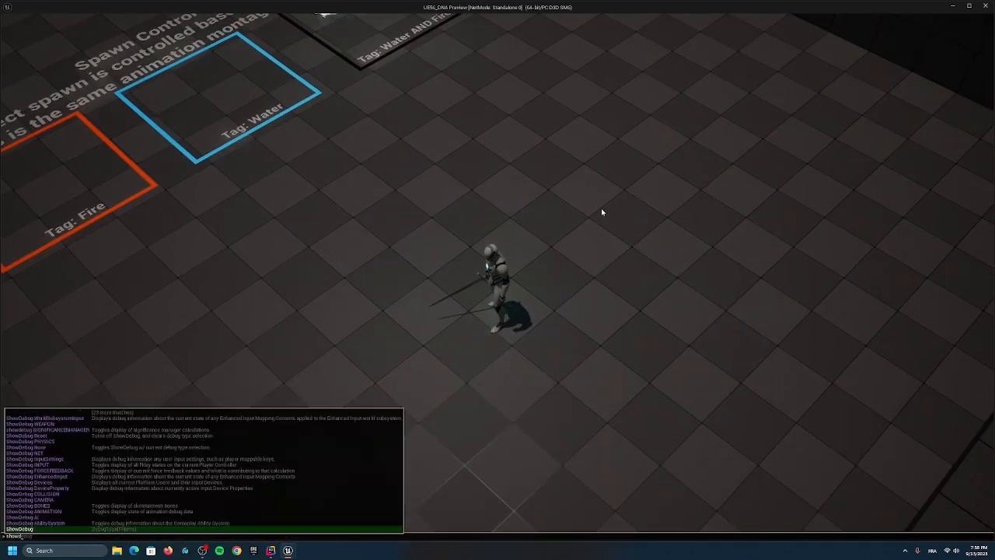
pyautogui.write('ug dna')
pyautogui.press('Return')
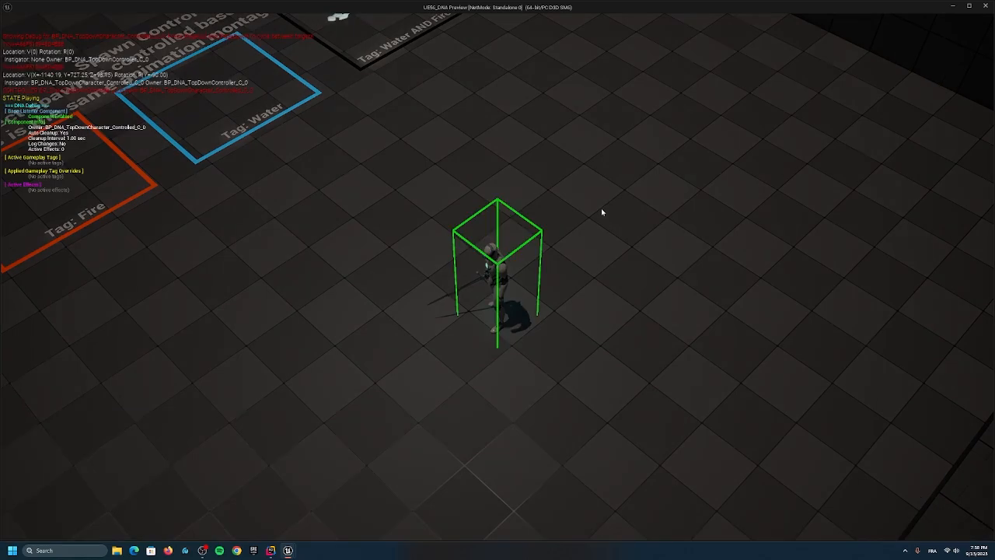